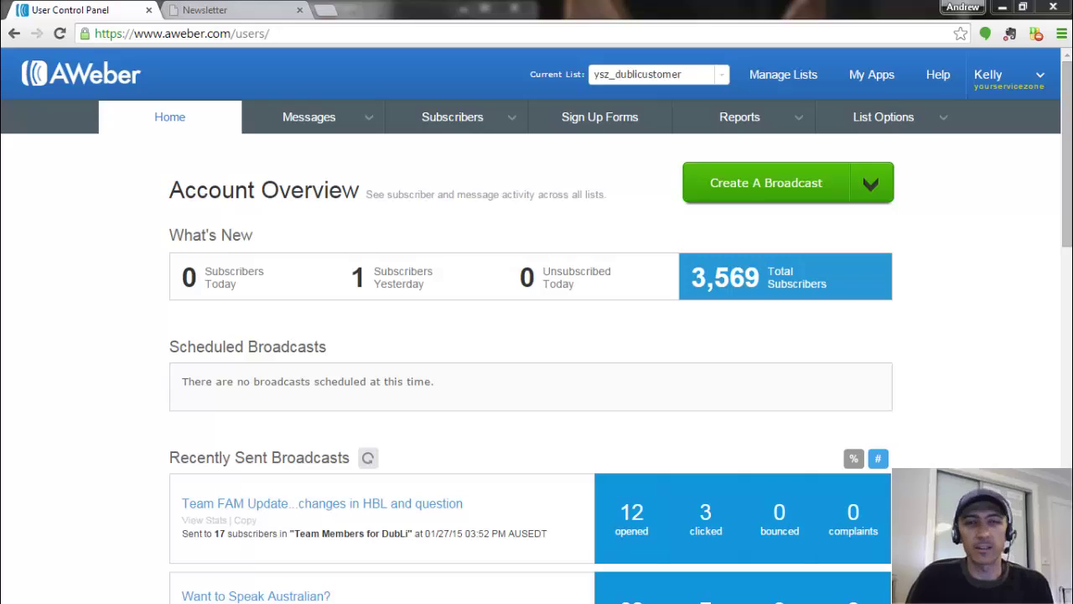
- Centre the DubLi newsletter window and scroll through its cashback, store, VIP and travel deals
drag(0, 113, 592, 31)
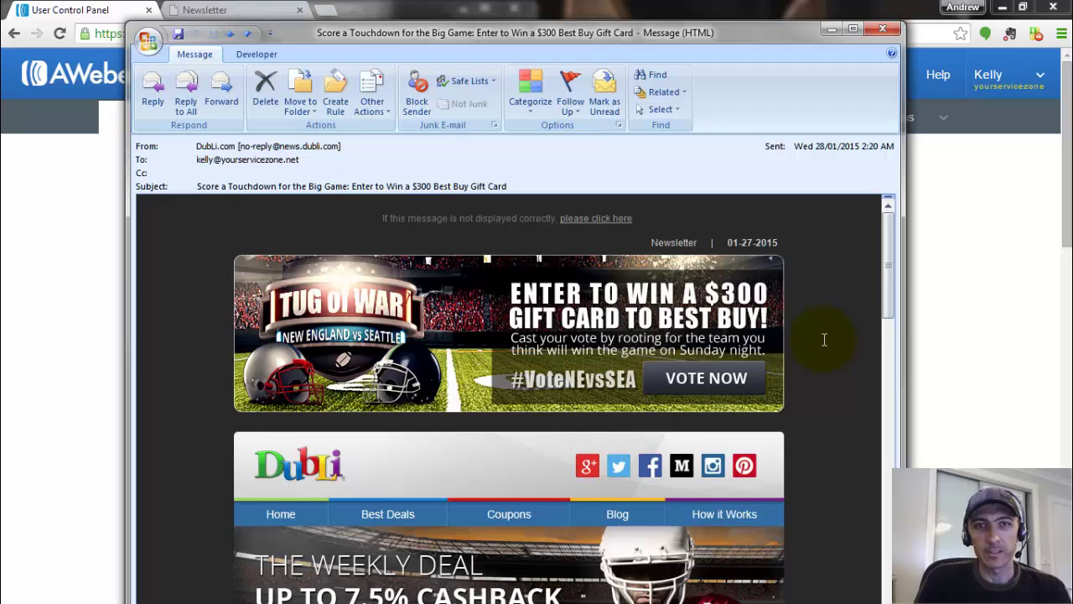
scroll(824, 339, down, 1)
scroll(824, 339, down, 2)
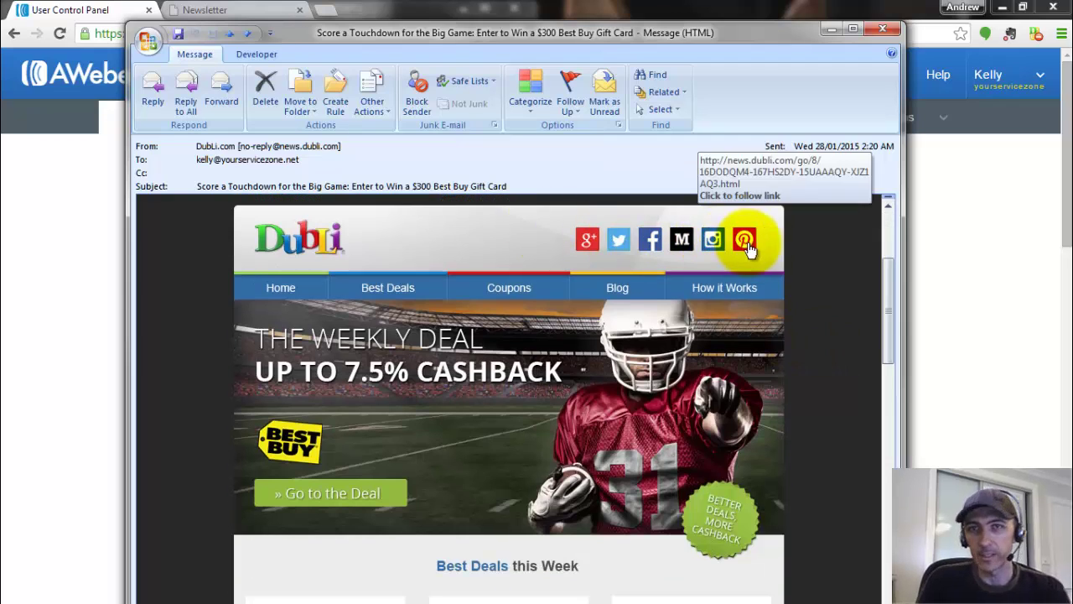
scroll(798, 271, down, 1)
scroll(799, 270, down, 5)
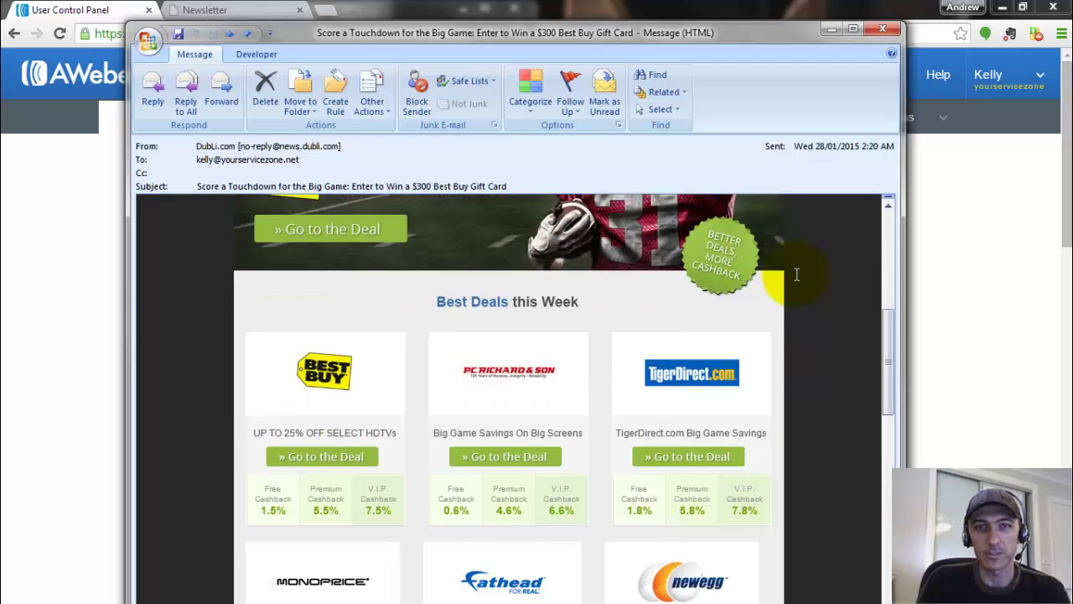
scroll(791, 285, down, 1)
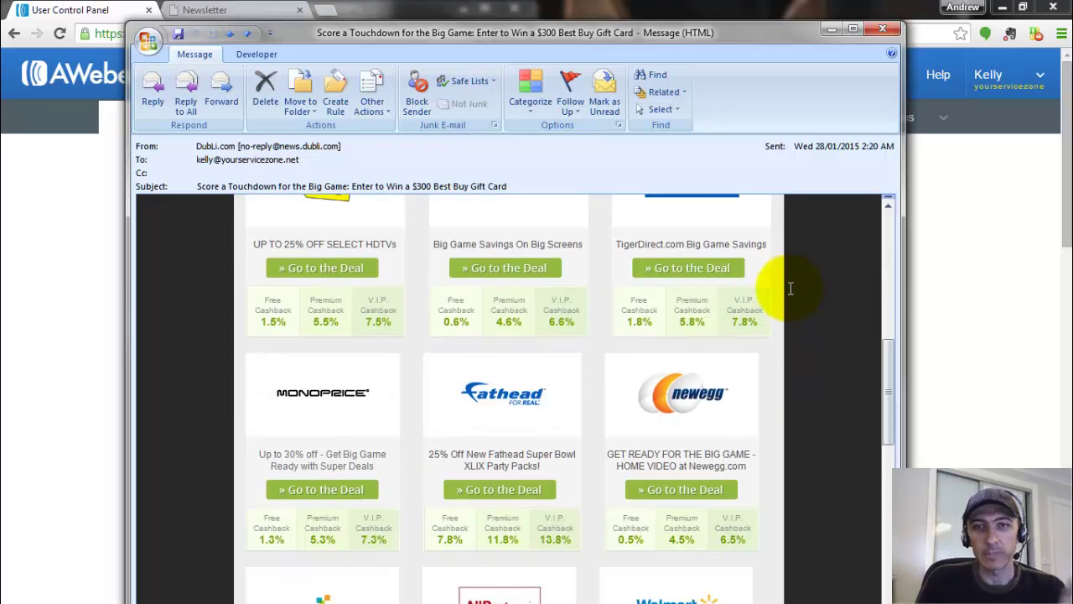
scroll(790, 288, down, 1)
scroll(790, 289, down, 1)
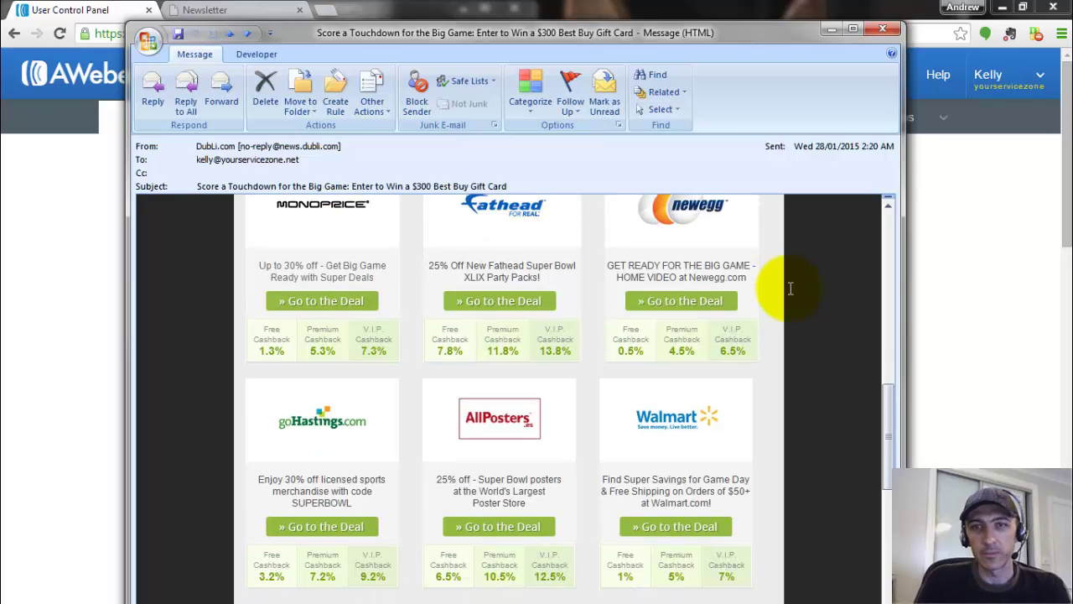
scroll(790, 289, down, 4)
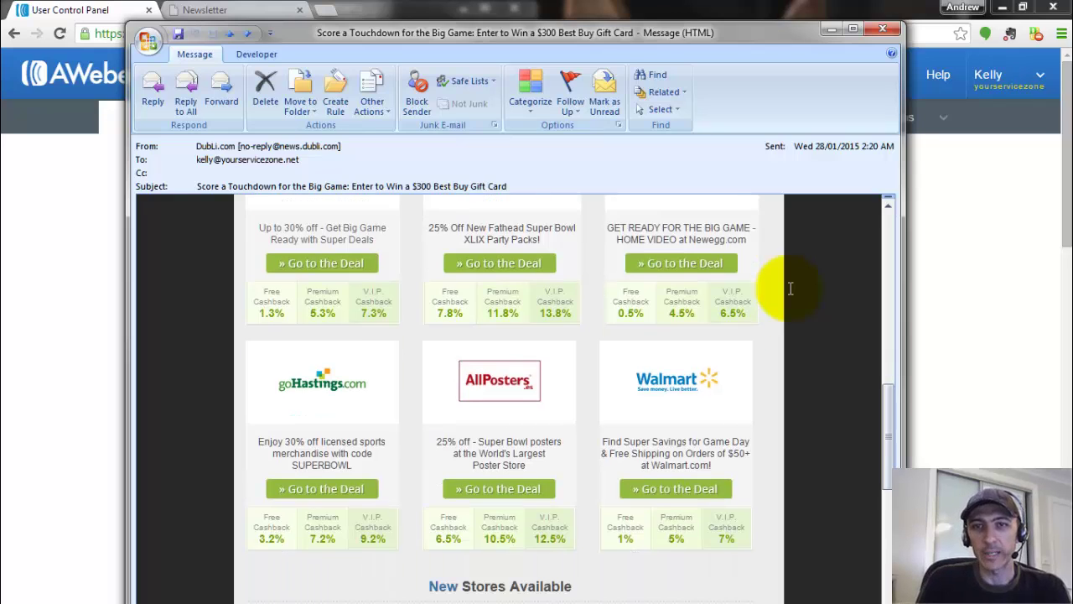
scroll(789, 288, down, 5)
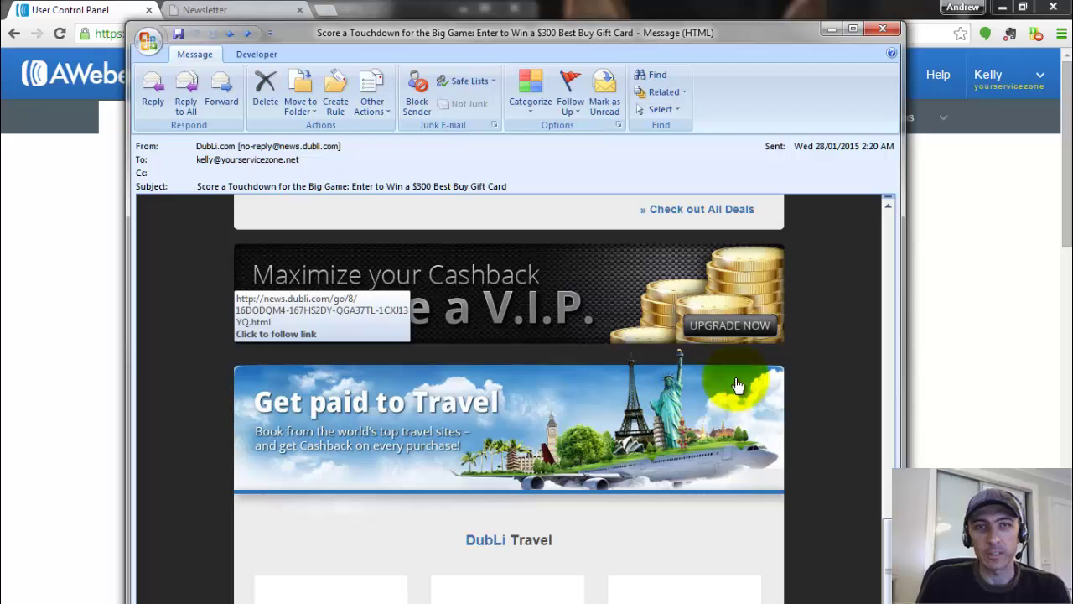
scroll(779, 373, up, 4)
scroll(789, 379, up, 7)
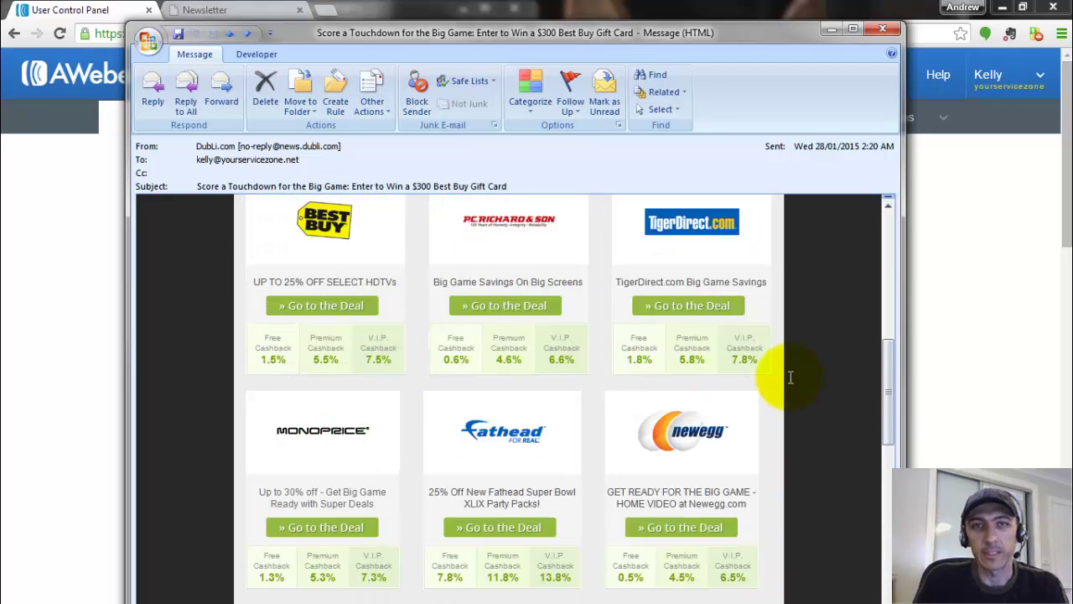
scroll(789, 378, up, 4)
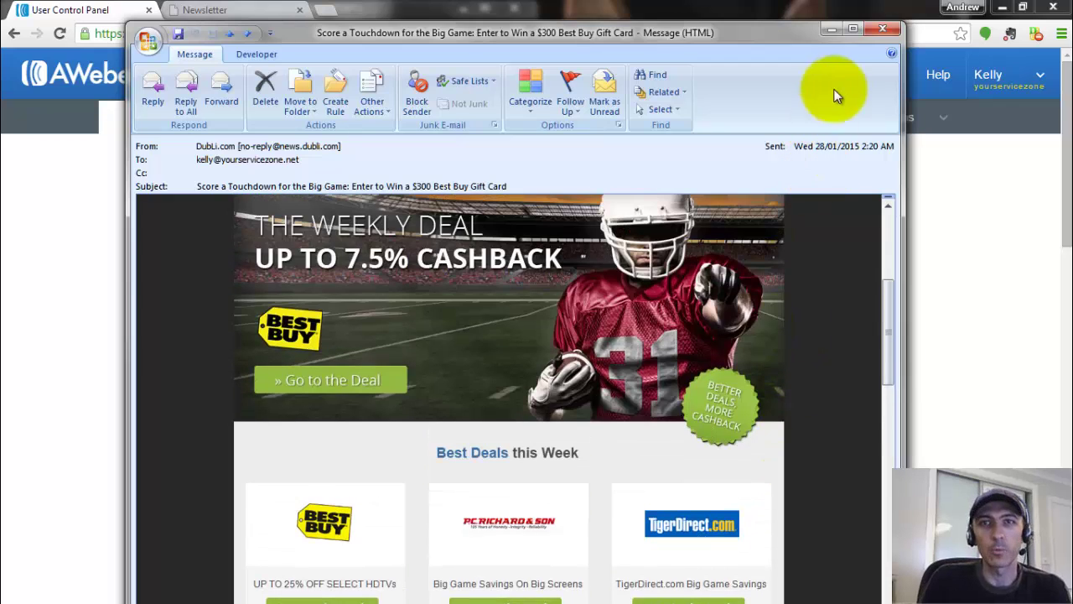
- Begin a Save As of the newsletter message, then cancel it because the HTML copy already exists
click(149, 42)
mouse_move(186, 150)
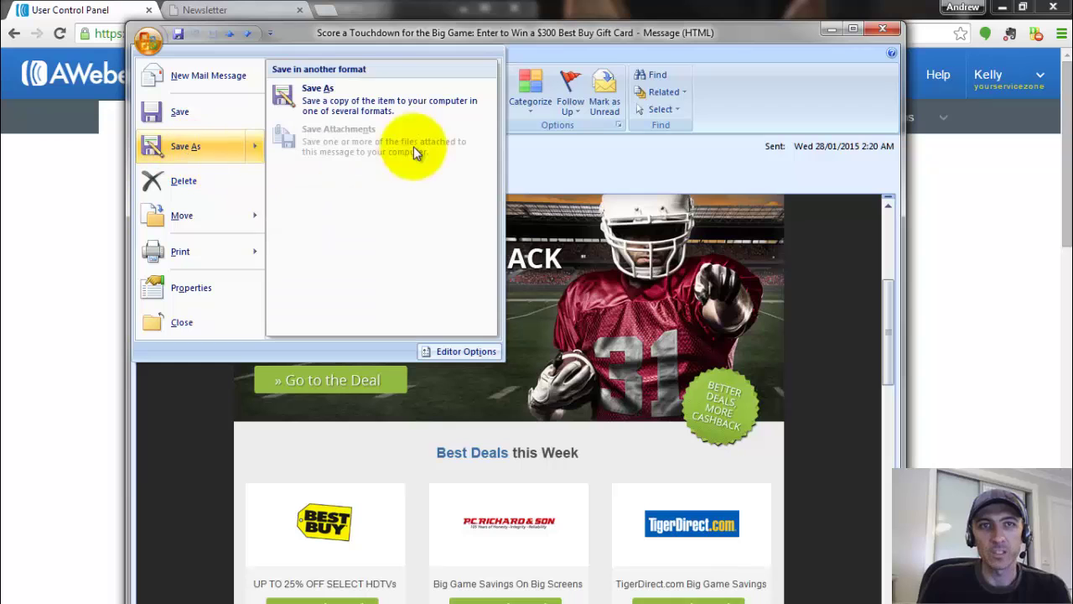
click(363, 102)
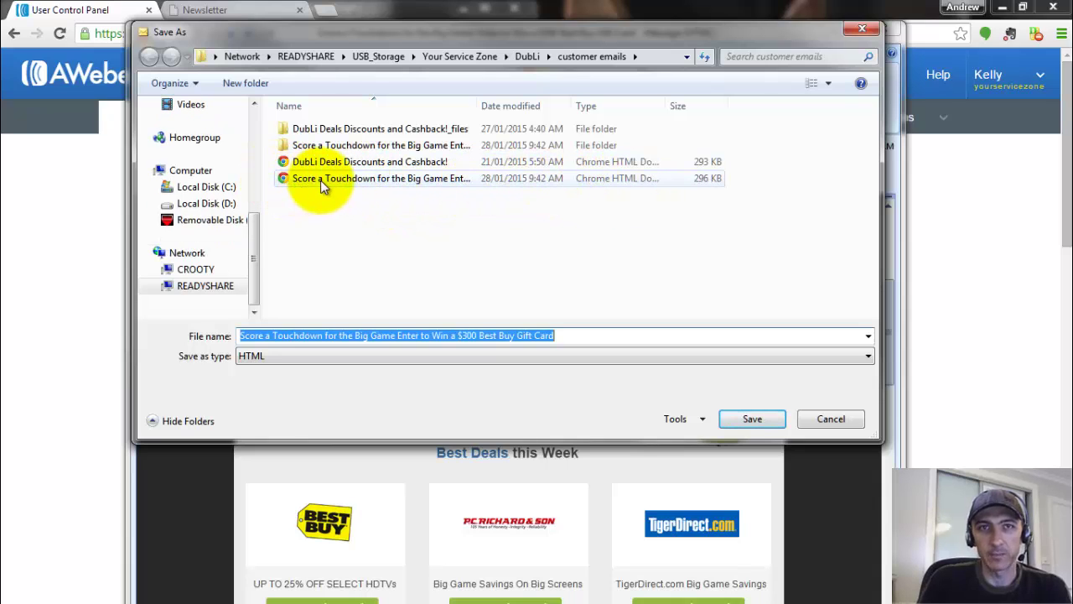
click(832, 419)
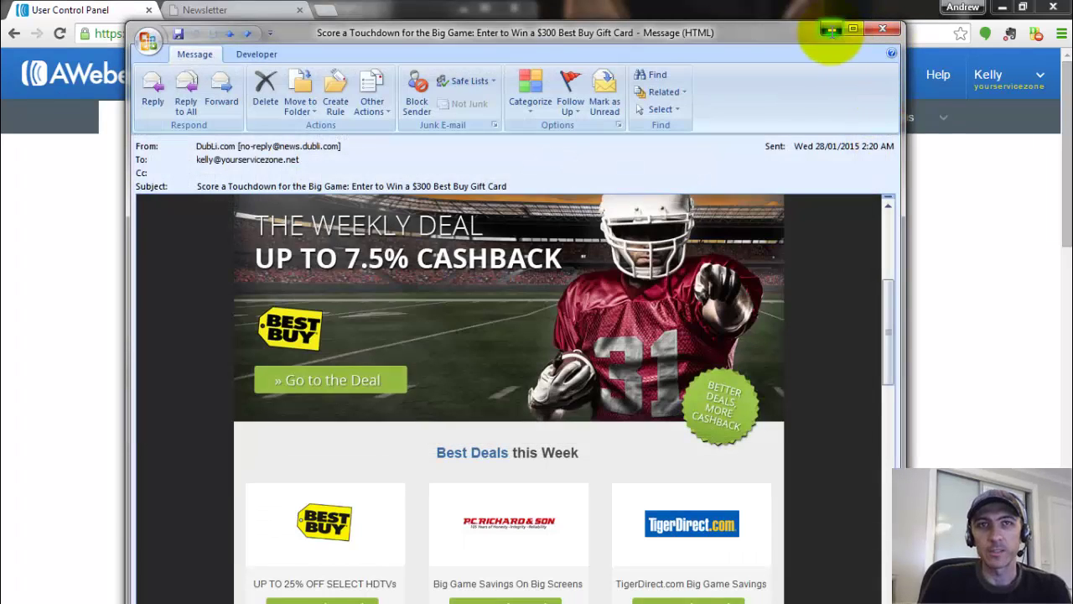
- Minimise Outlook and open the saved newsletter HTML file from the customer emails folder
click(831, 32)
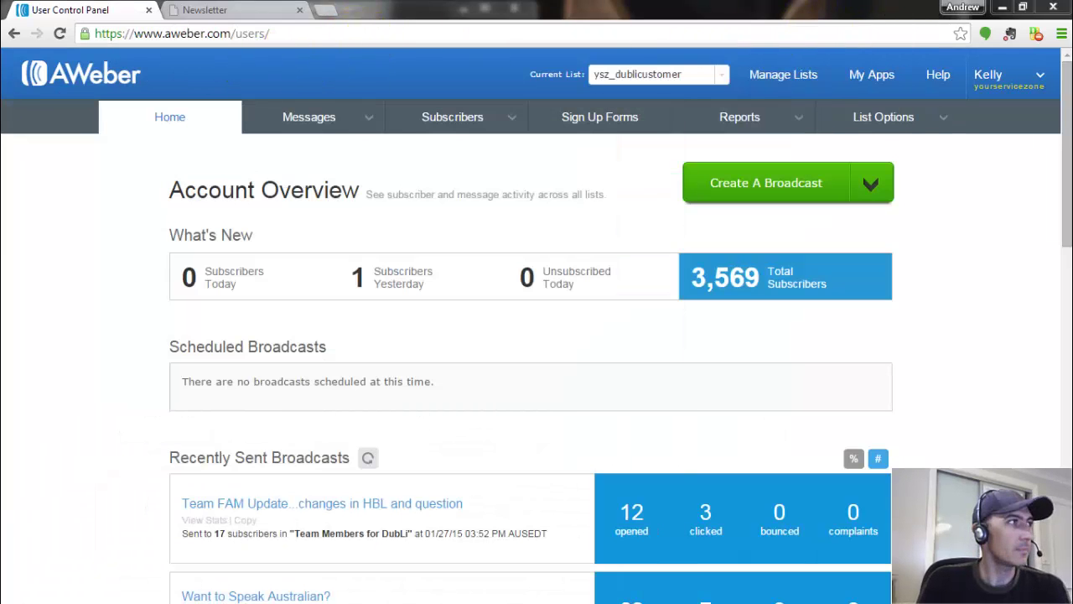
drag(0, 180, 384, 136)
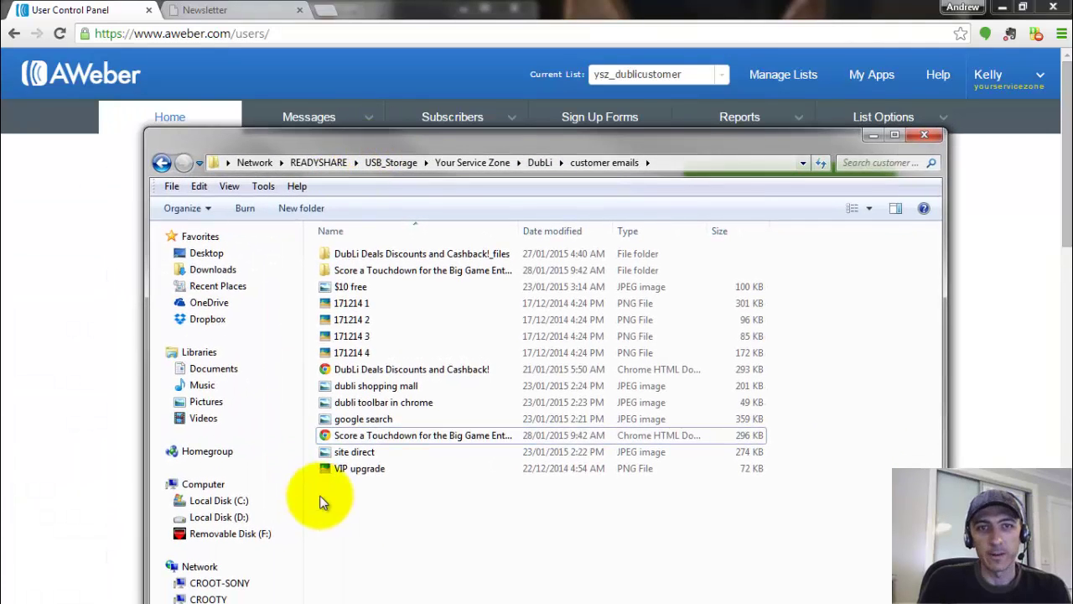
click(358, 436)
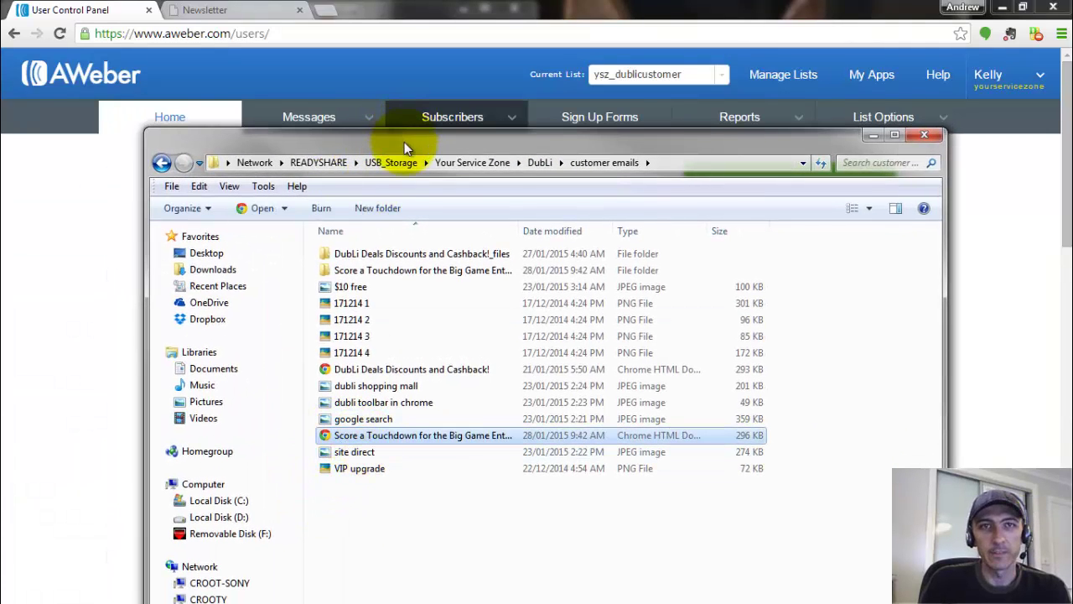
click(261, 125)
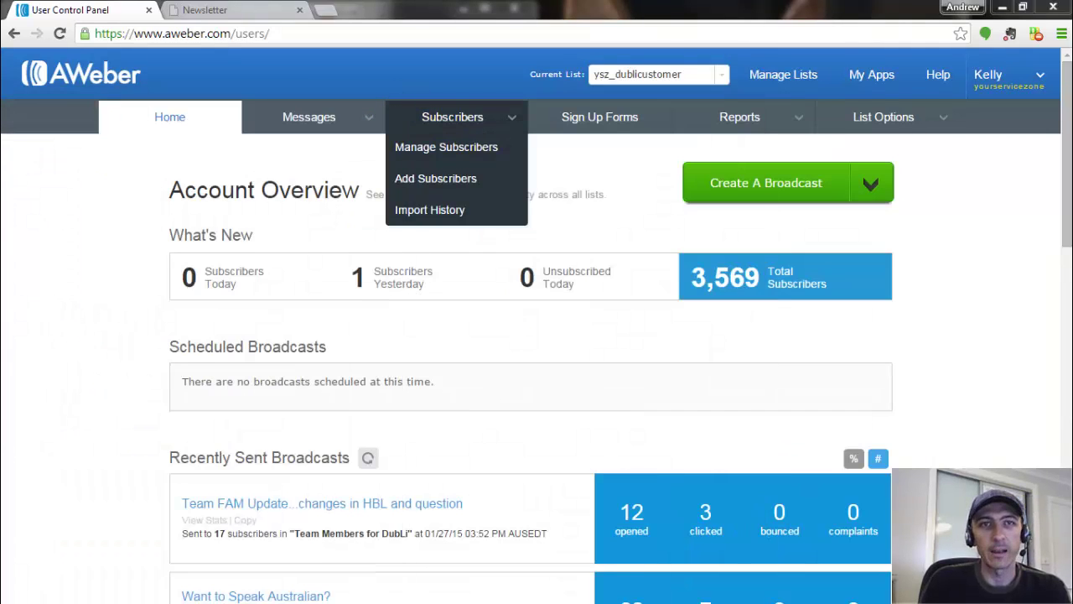
- Switch to the Newsletter tab and show its page source in a new tab
click(223, 10)
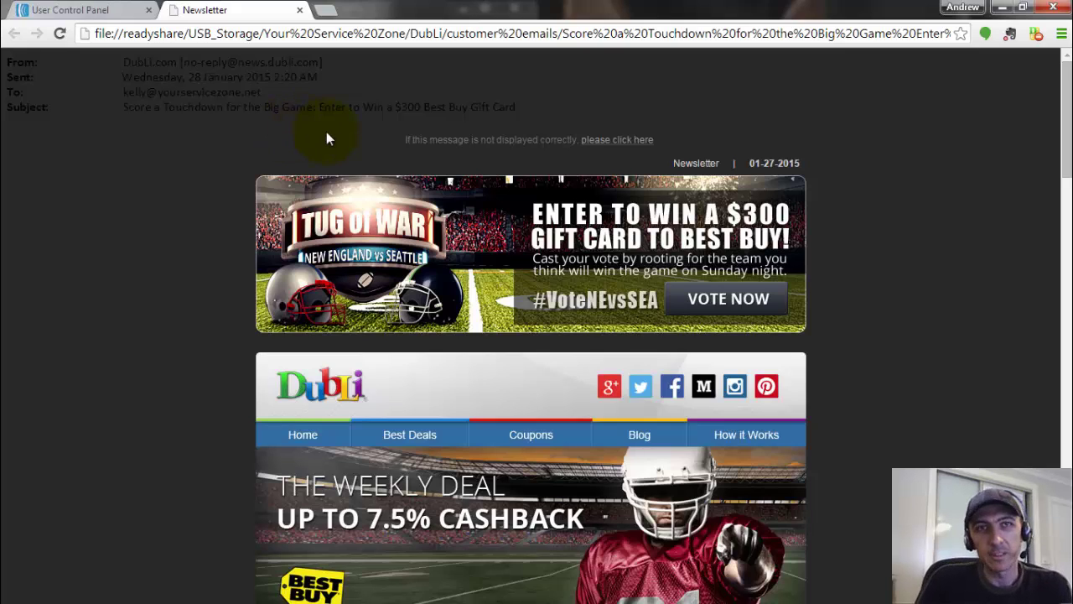
right_click(194, 152)
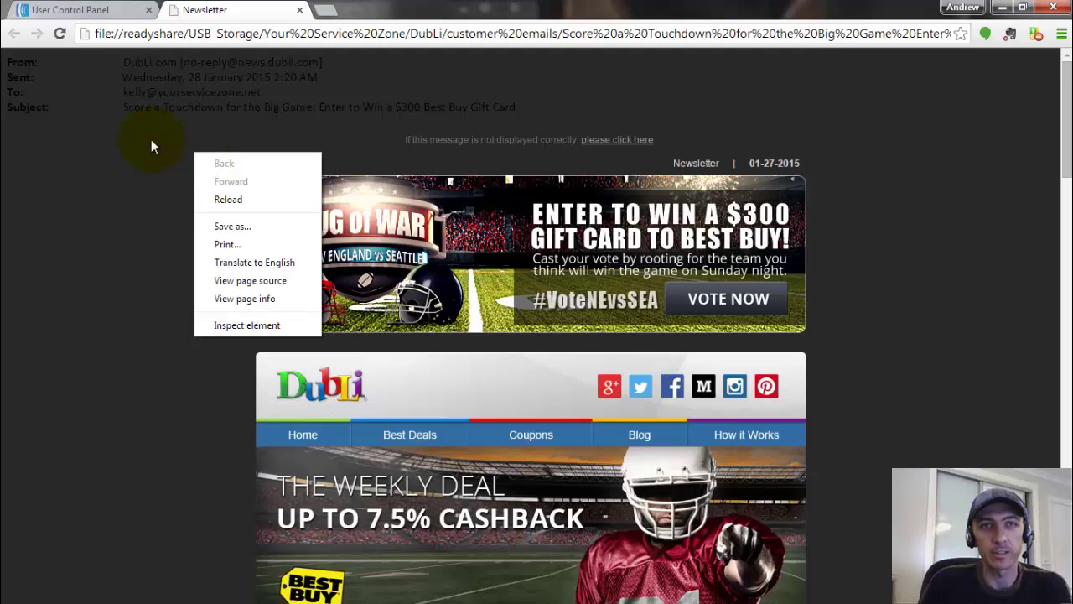
click(218, 283)
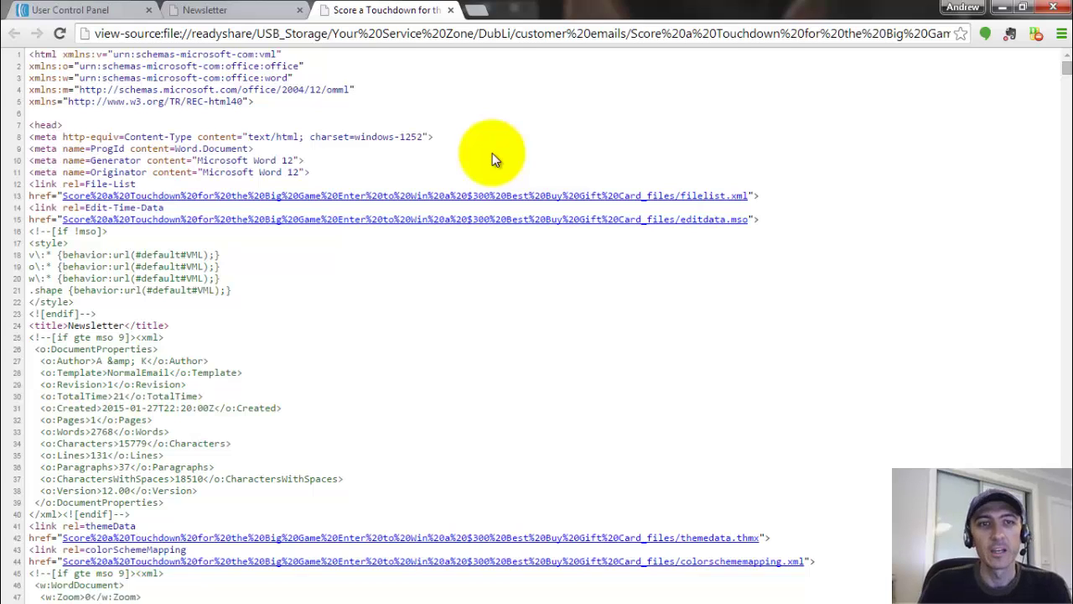
- Scroll through the newsletter source, select all of it, and move Notepad over the browser
scroll(492, 158, down, 1)
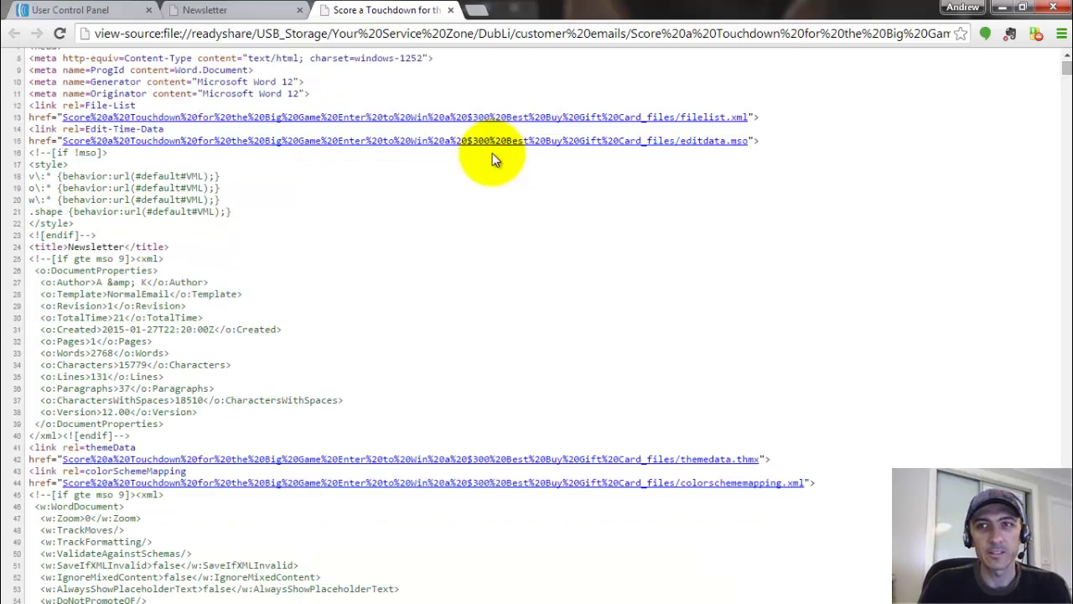
scroll(492, 156, down, 7)
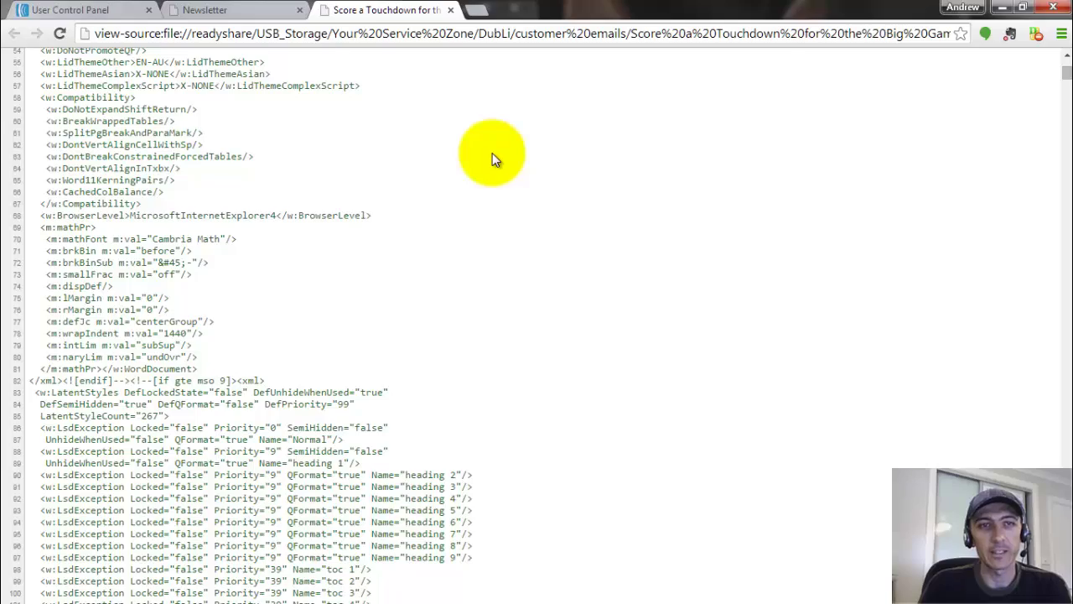
scroll(492, 158, down, 1)
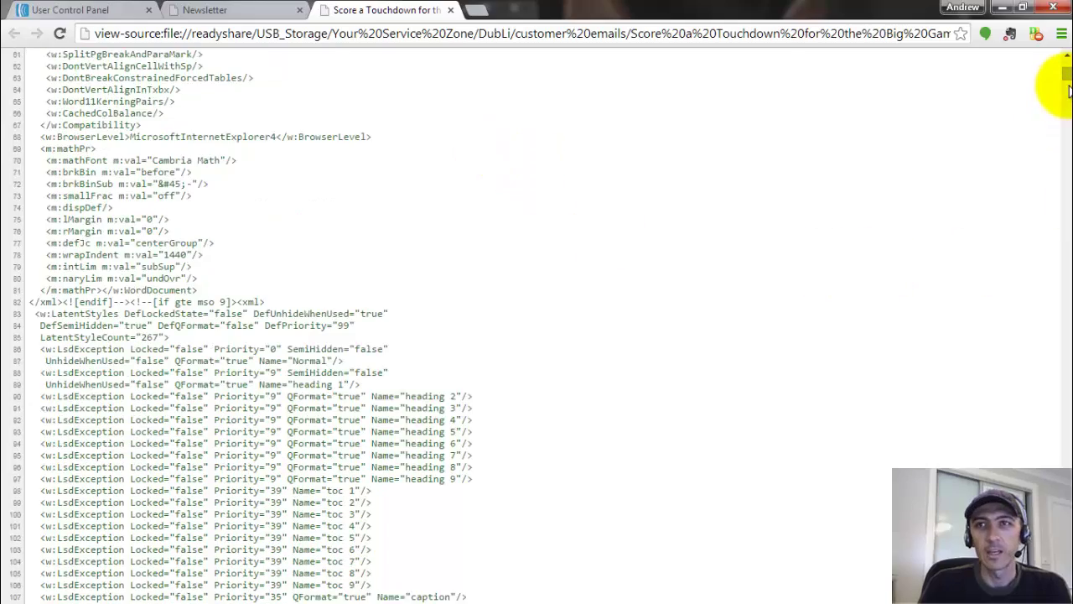
scroll(1069, 112, down, 3)
drag(1069, 111, 1058, 591)
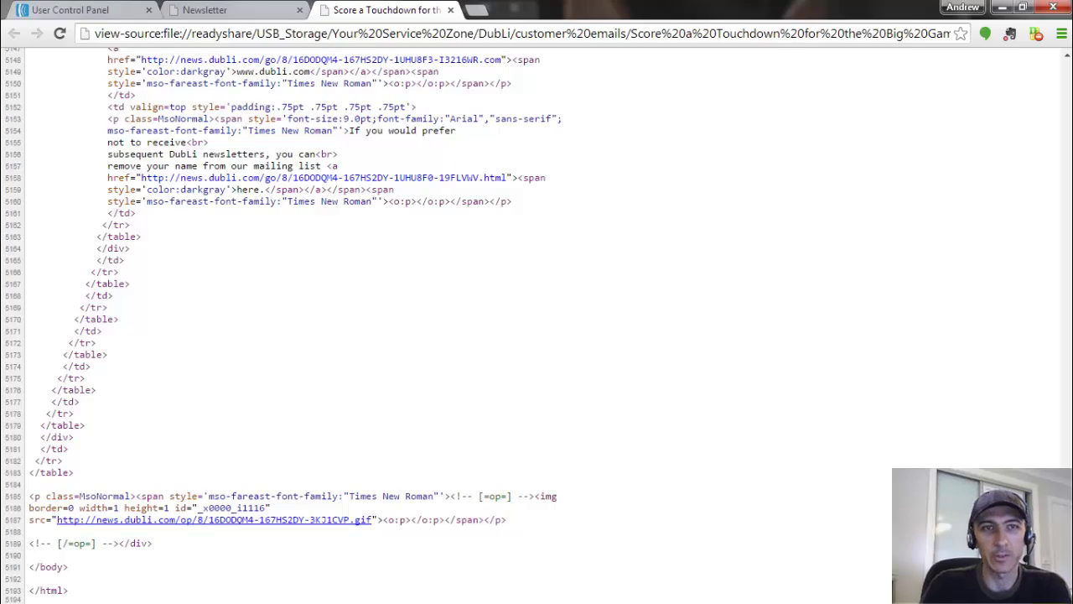
drag(1063, 587, 1056, 52)
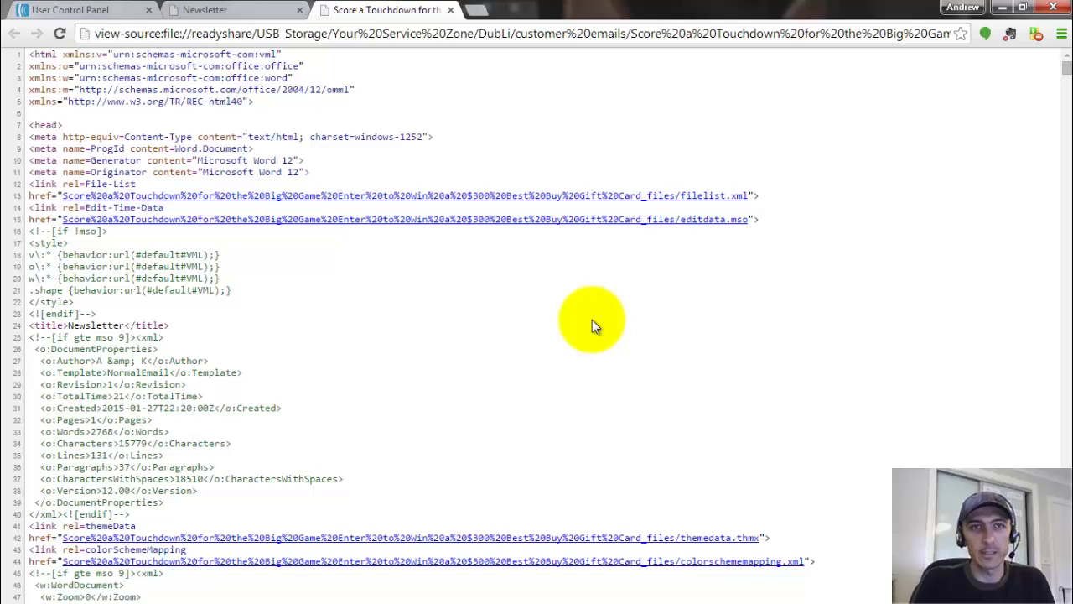
key(ctrl+a)
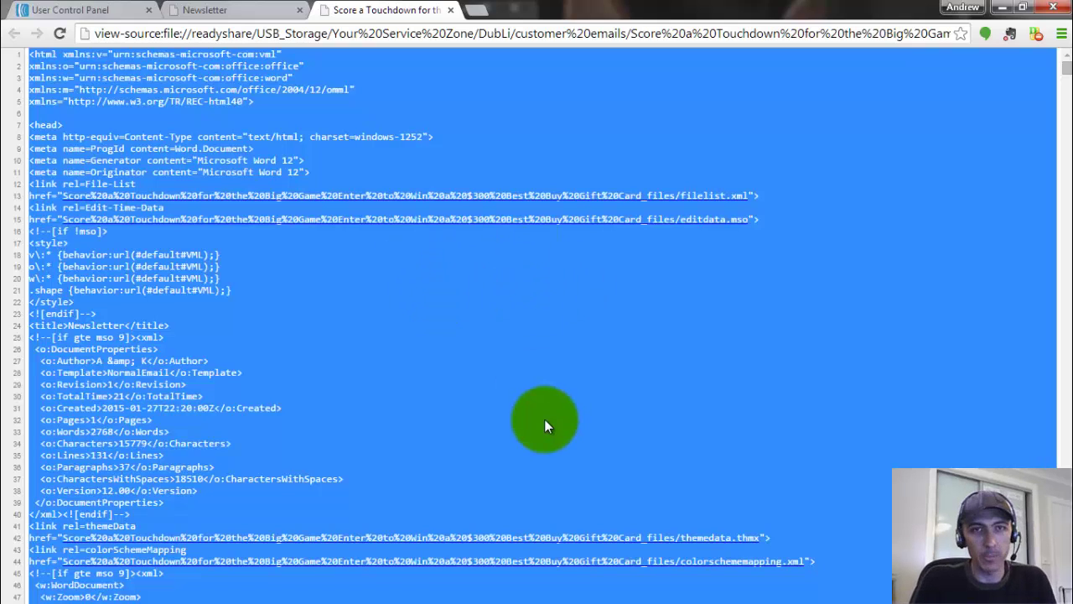
drag(0, 33, 683, 32)
click(557, 138)
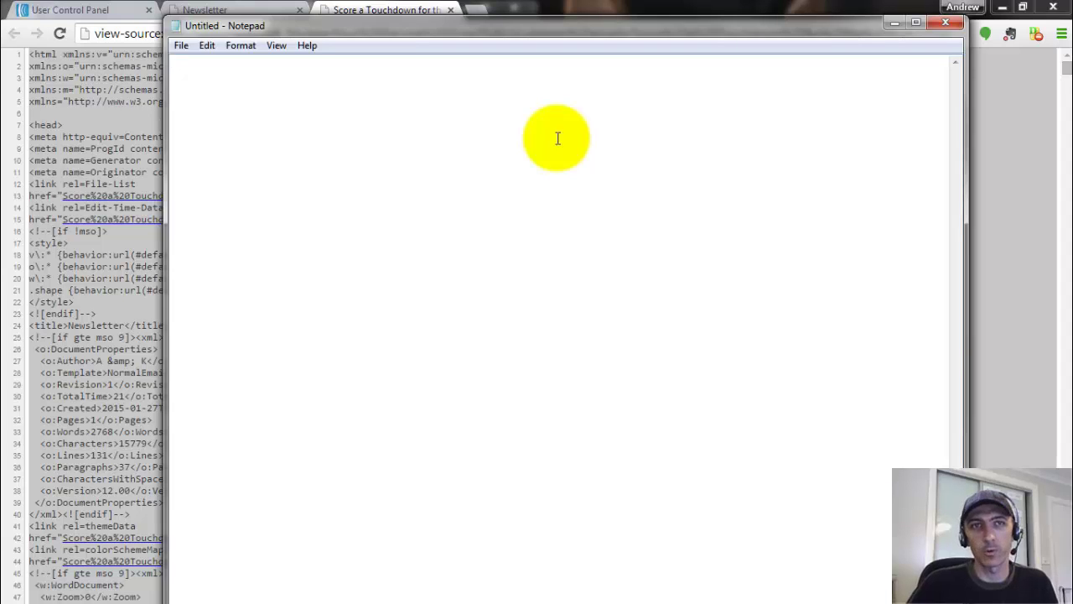
click(557, 139)
key(ctrl+v)
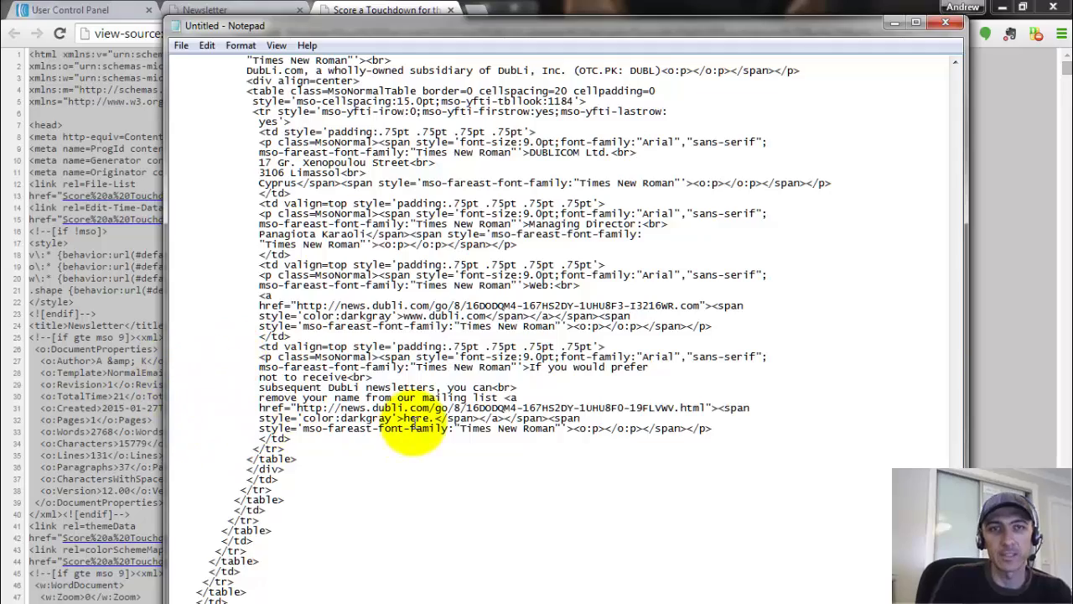
scroll(410, 415, up, 4)
scroll(413, 419, up, 8)
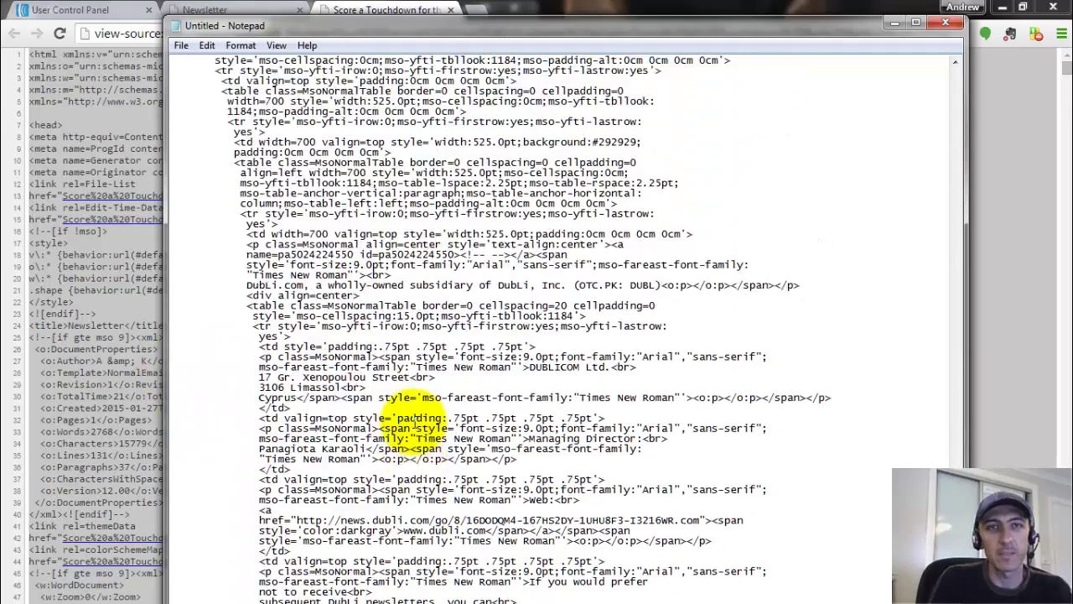
scroll(423, 222, up, 7)
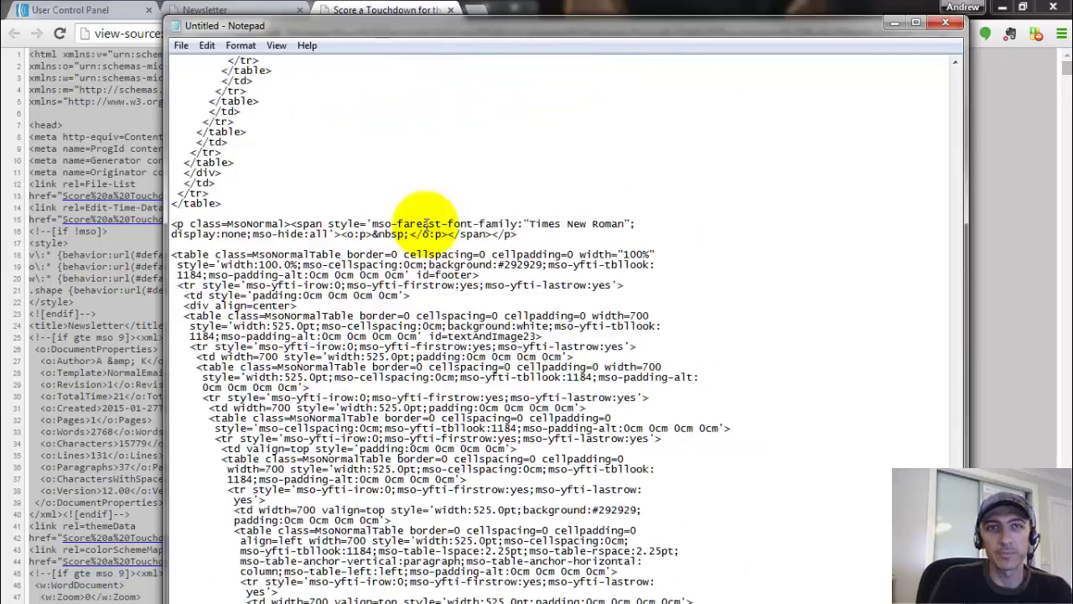
scroll(419, 227, down, 7)
scroll(429, 236, up, 9)
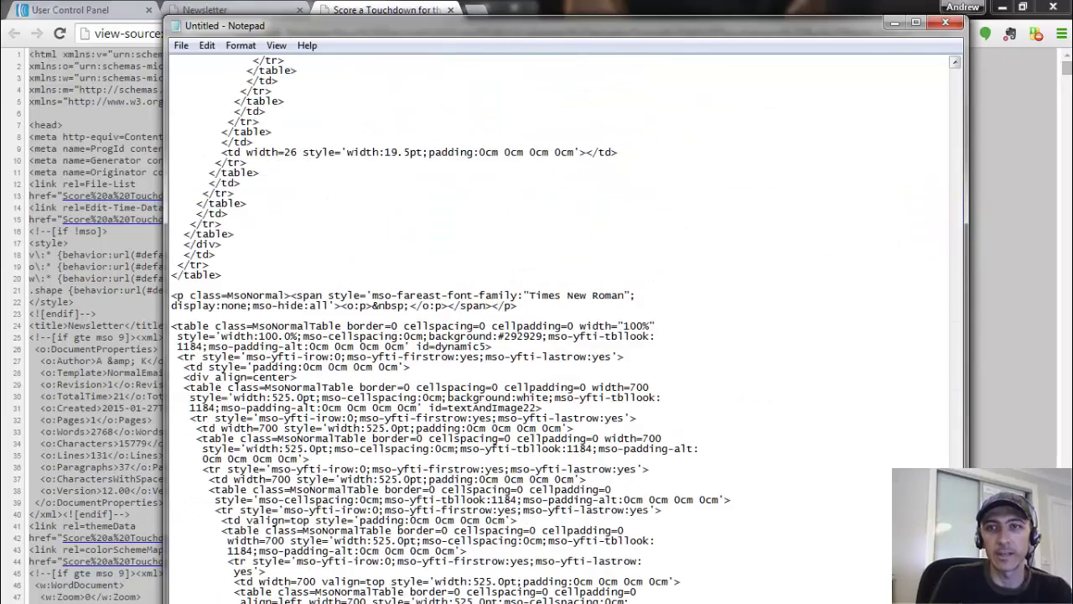
drag(826, 27, 826, 19)
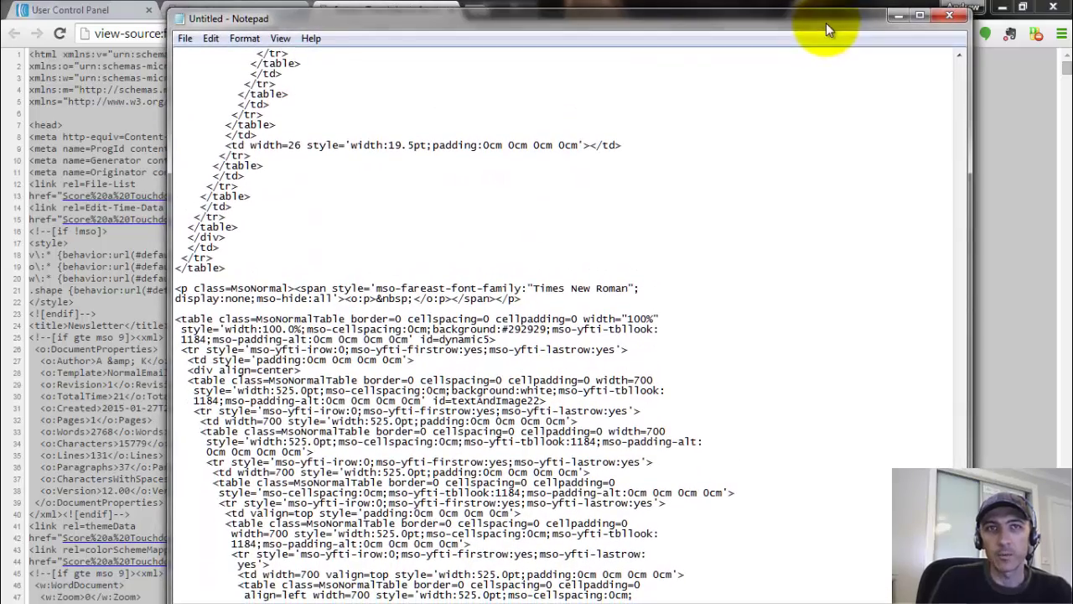
scroll(746, 184, up, 9)
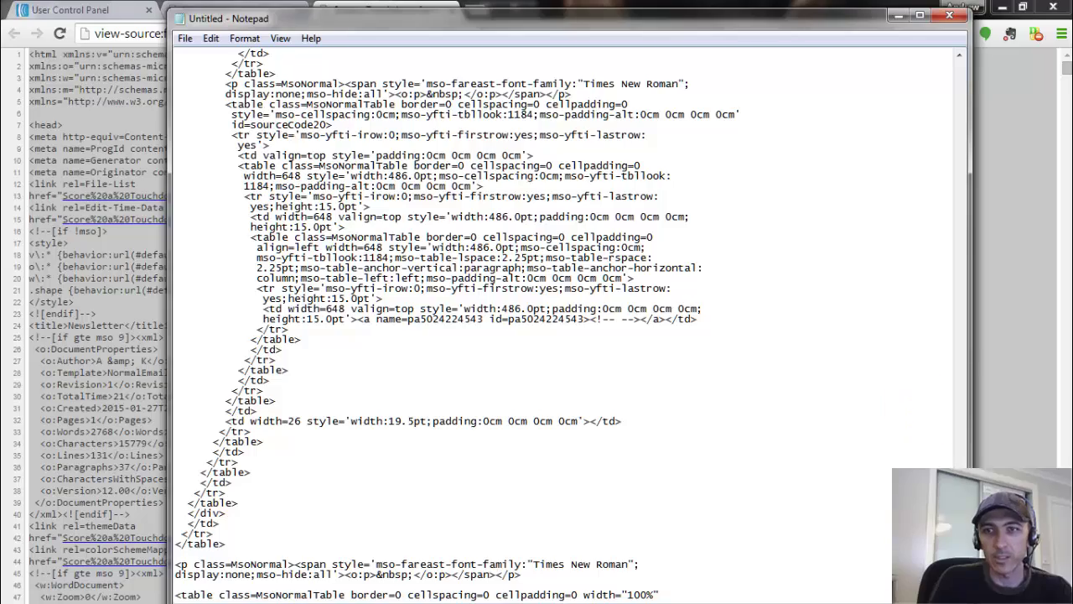
drag(960, 66, 959, 266)
drag(962, 157, 958, 72)
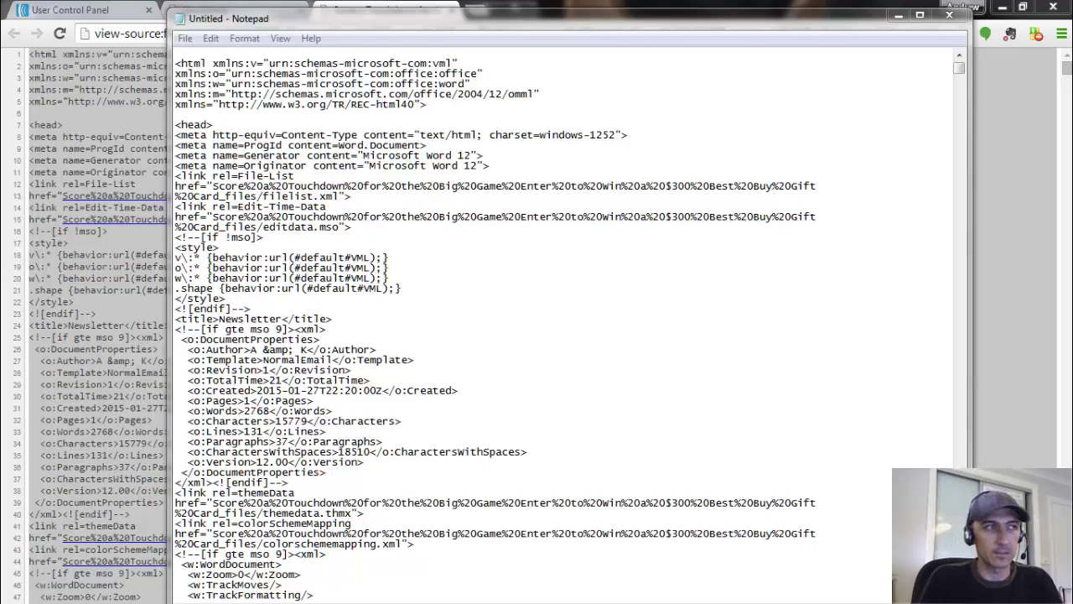
- Search for the recipient's address to locate the email header near the top of the HTML
click(416, 237)
scroll(415, 237, down, 9)
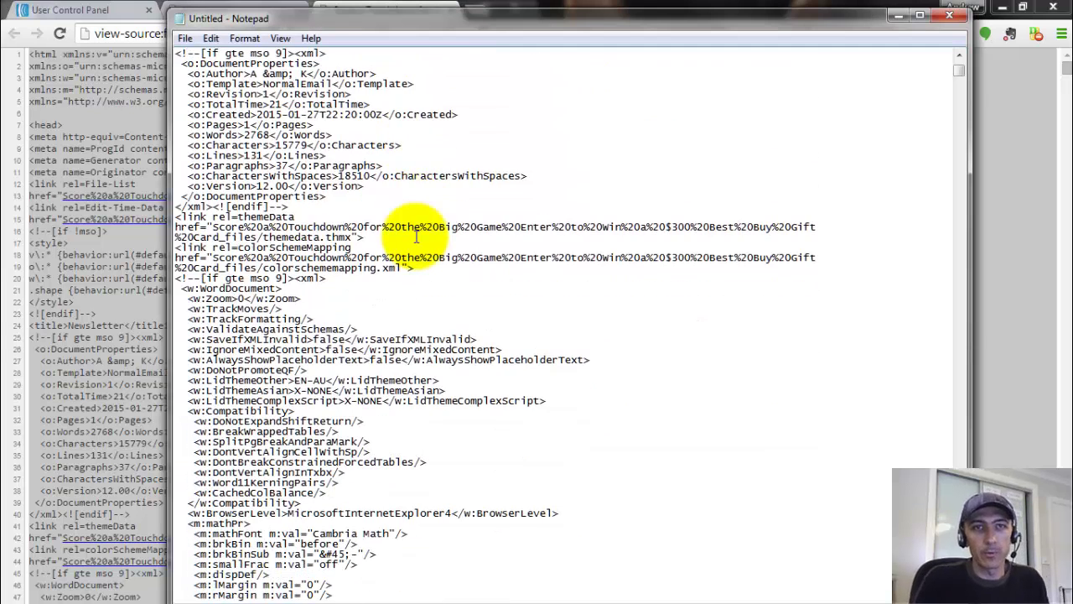
scroll(416, 238, down, 5)
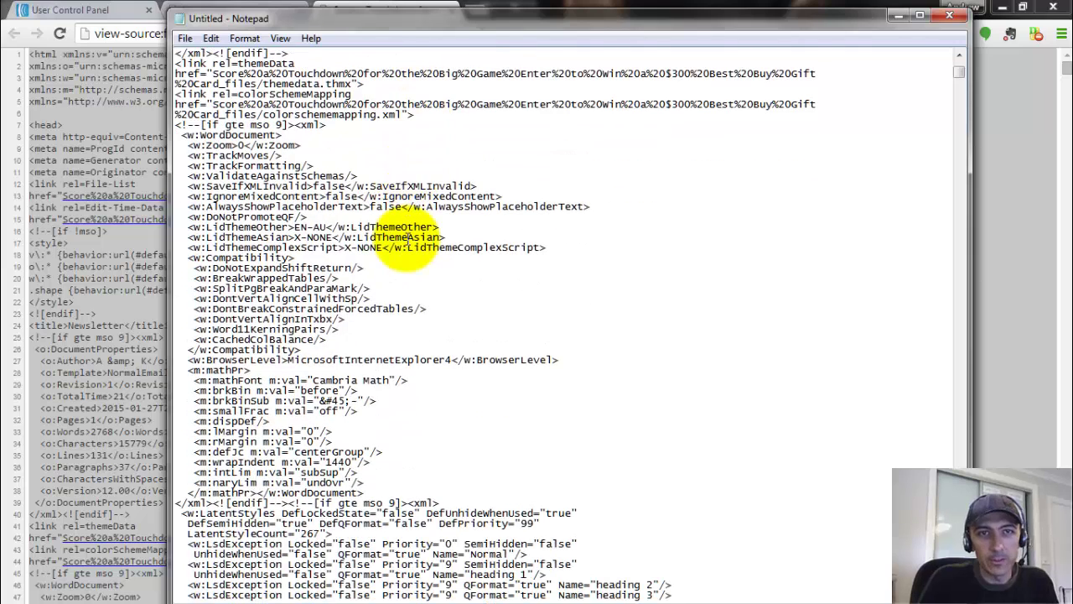
scroll(408, 237, down, 3)
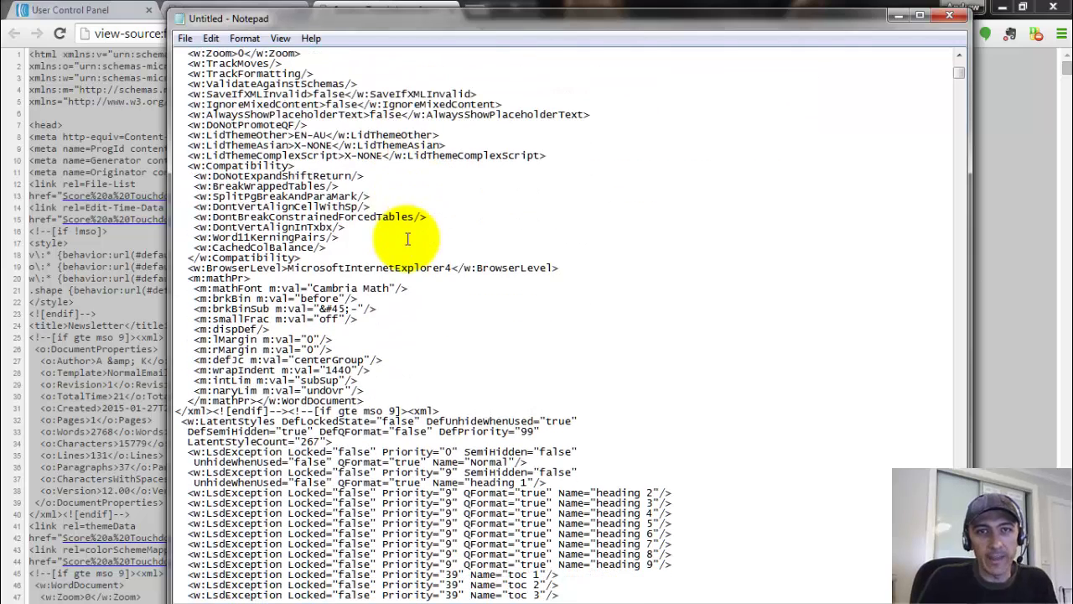
key(ctrl+f)
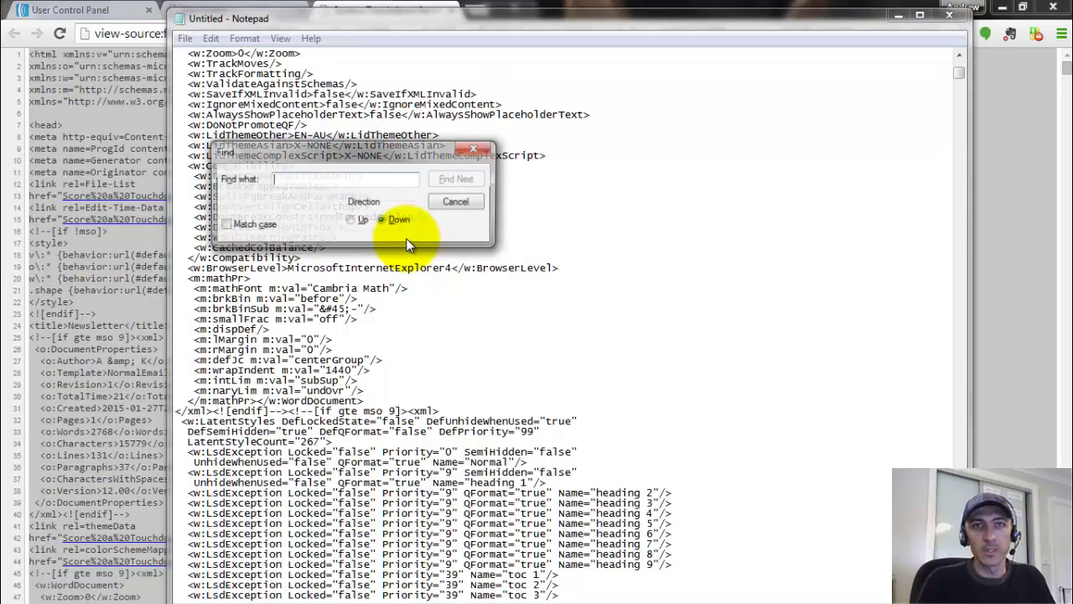
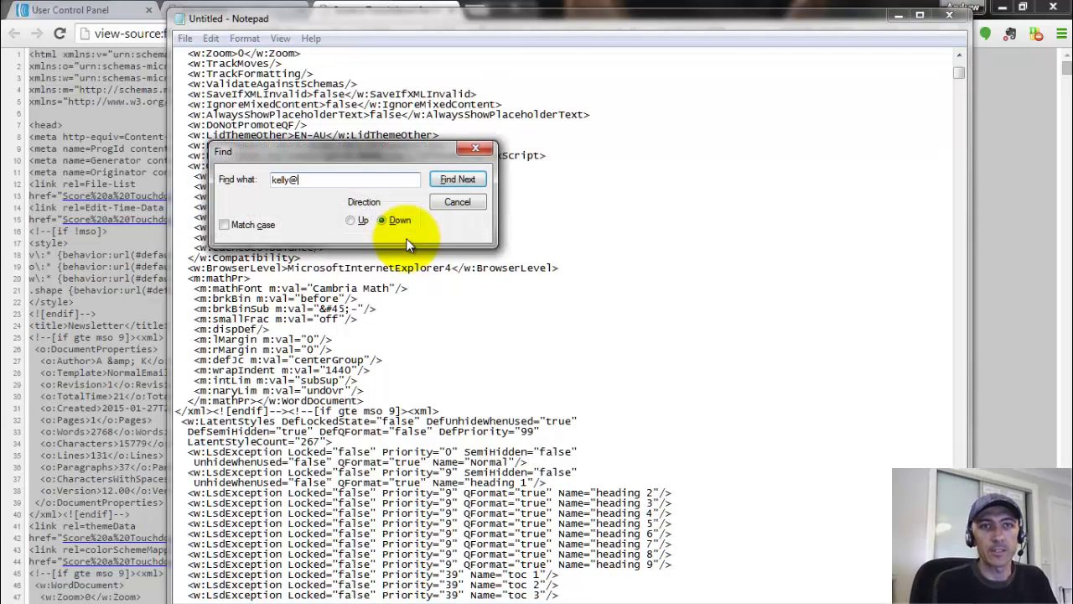
click(452, 181)
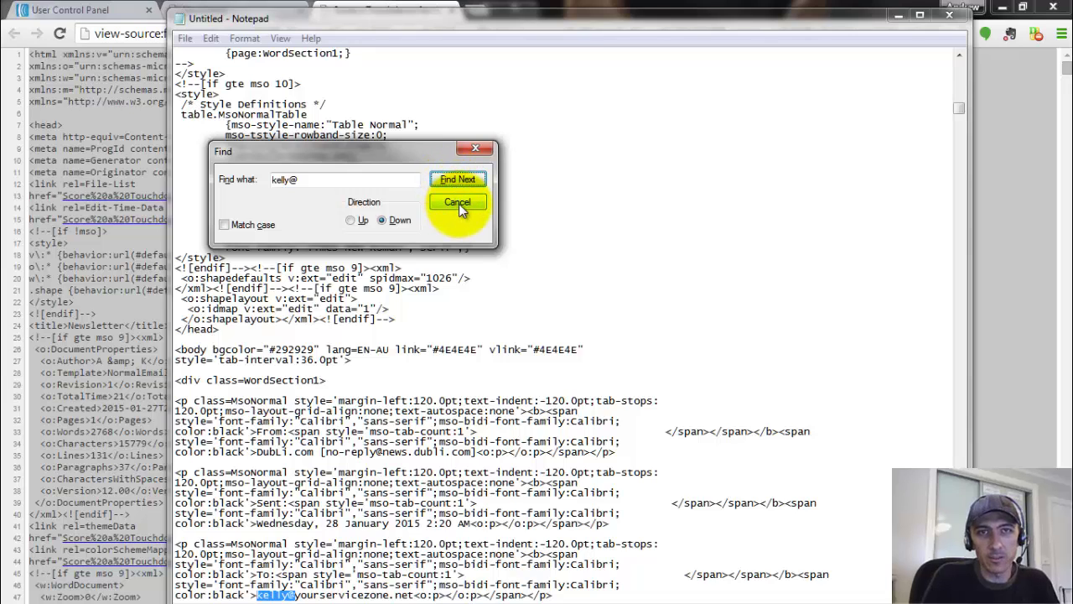
click(459, 204)
- Select the From, Sent, To and Subject header paragraphs and delete them
scroll(459, 204, down, 6)
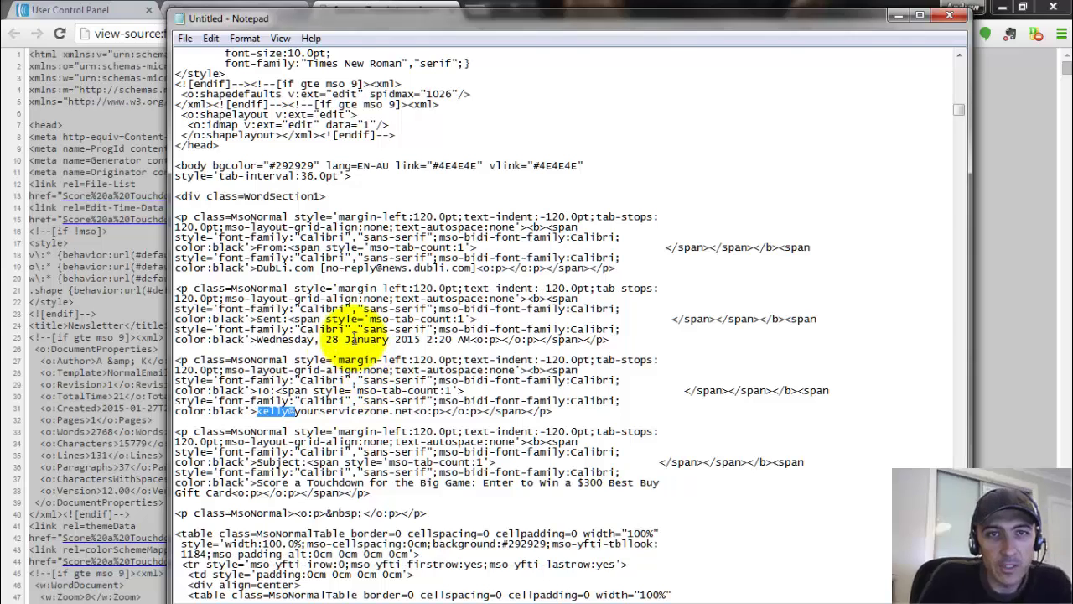
drag(262, 339, 485, 352)
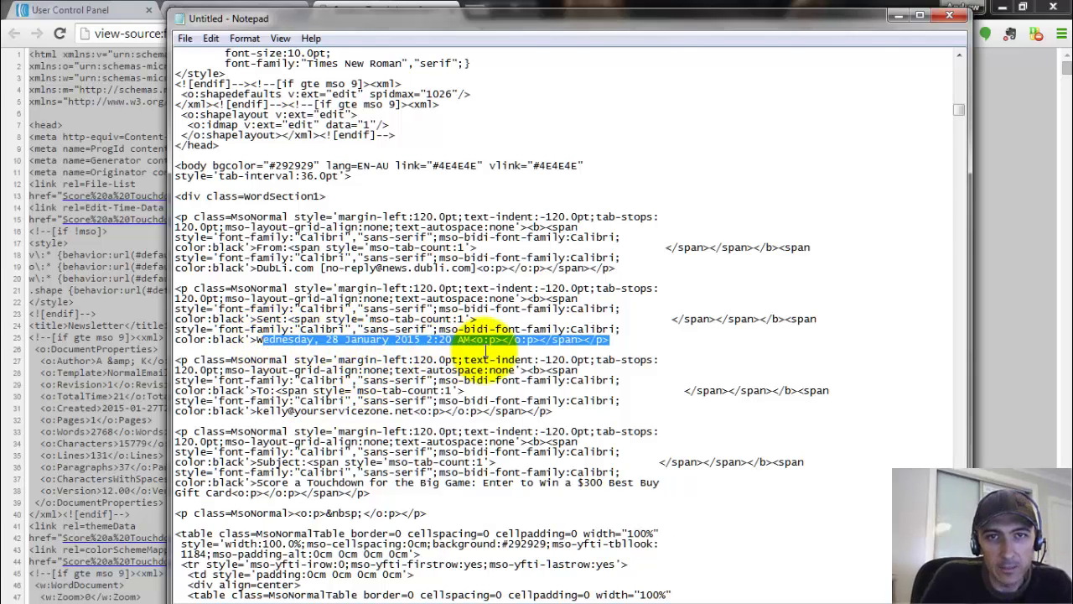
drag(240, 267, 446, 269)
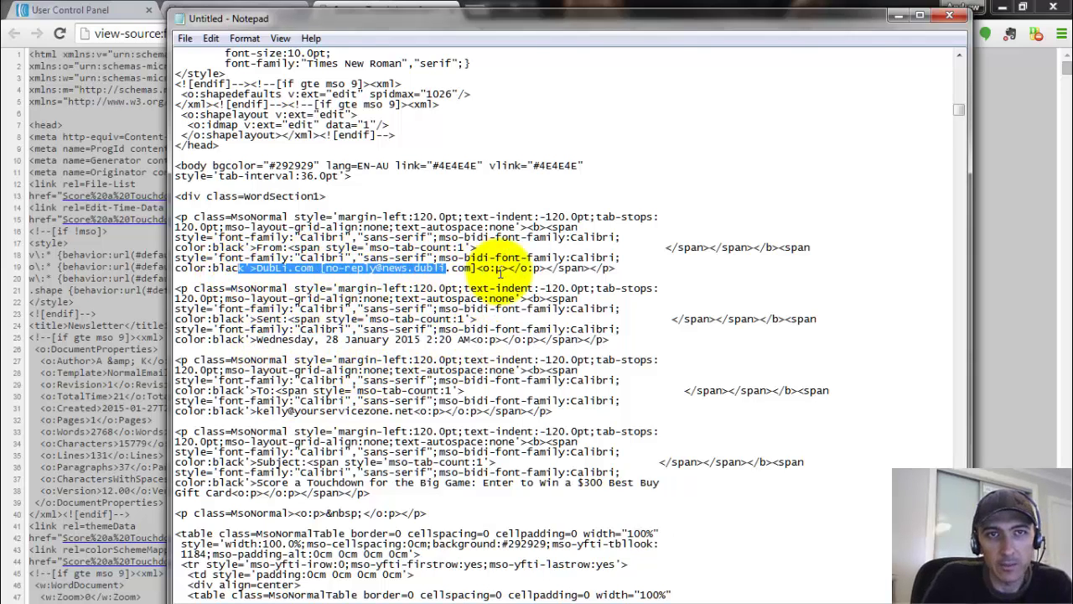
drag(263, 410, 426, 412)
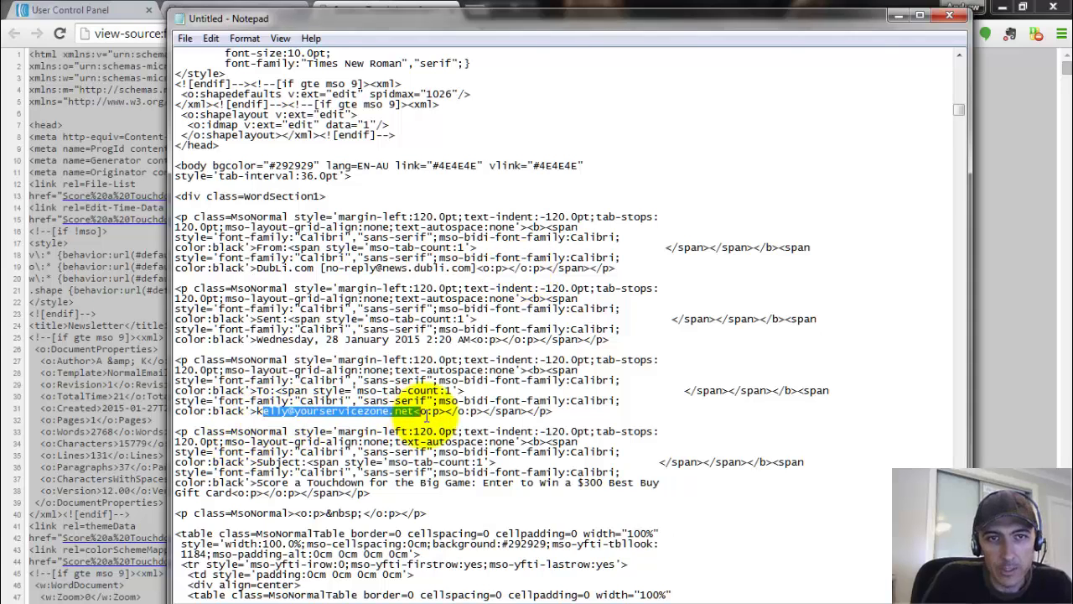
drag(249, 483, 173, 220)
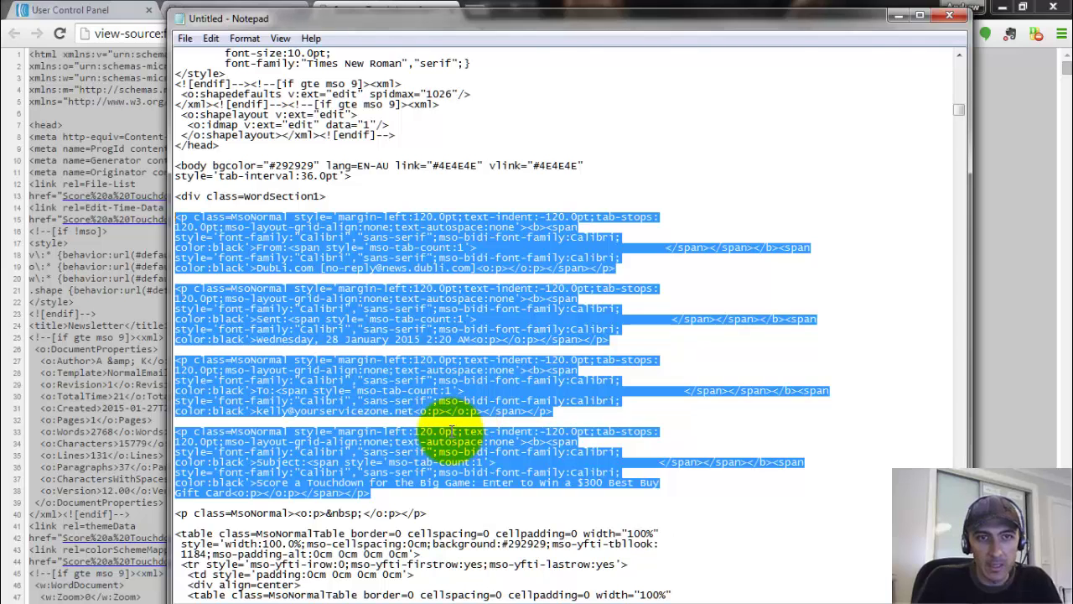
key(Delete)
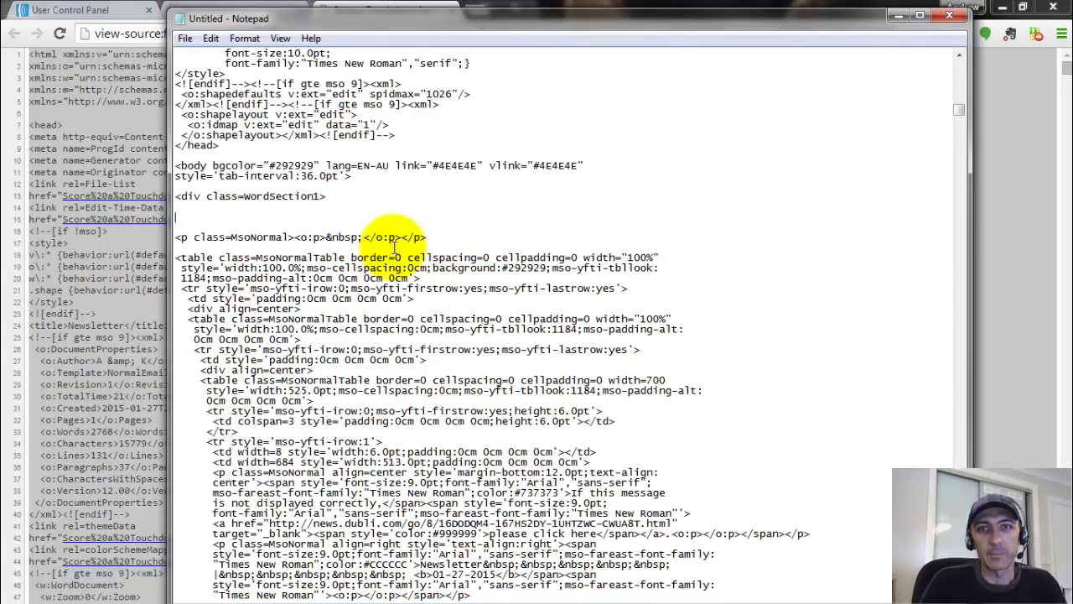
scroll(580, 252, down, 2)
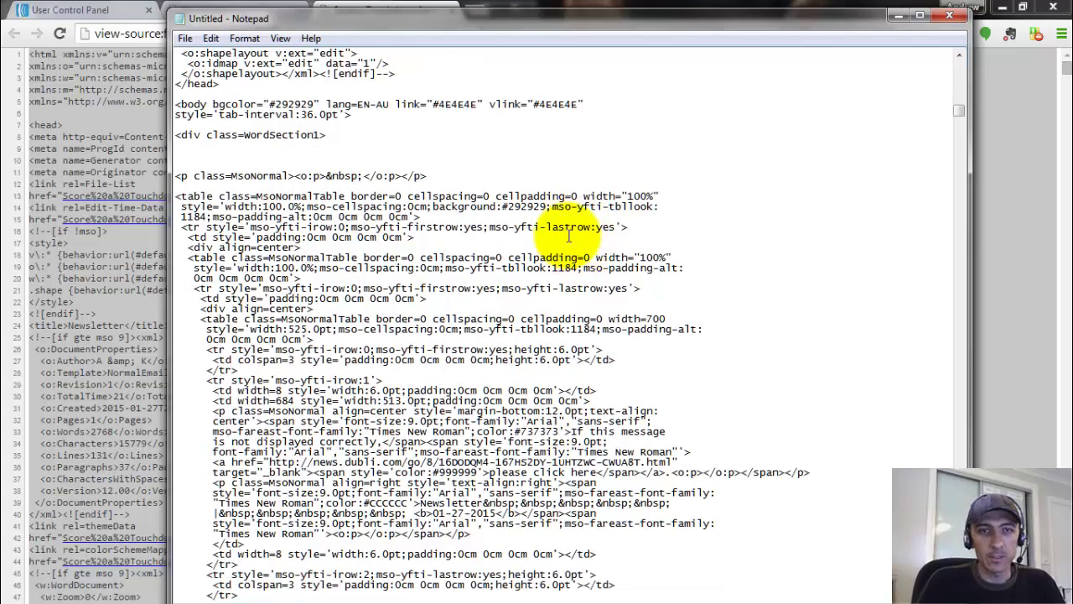
click(220, 7)
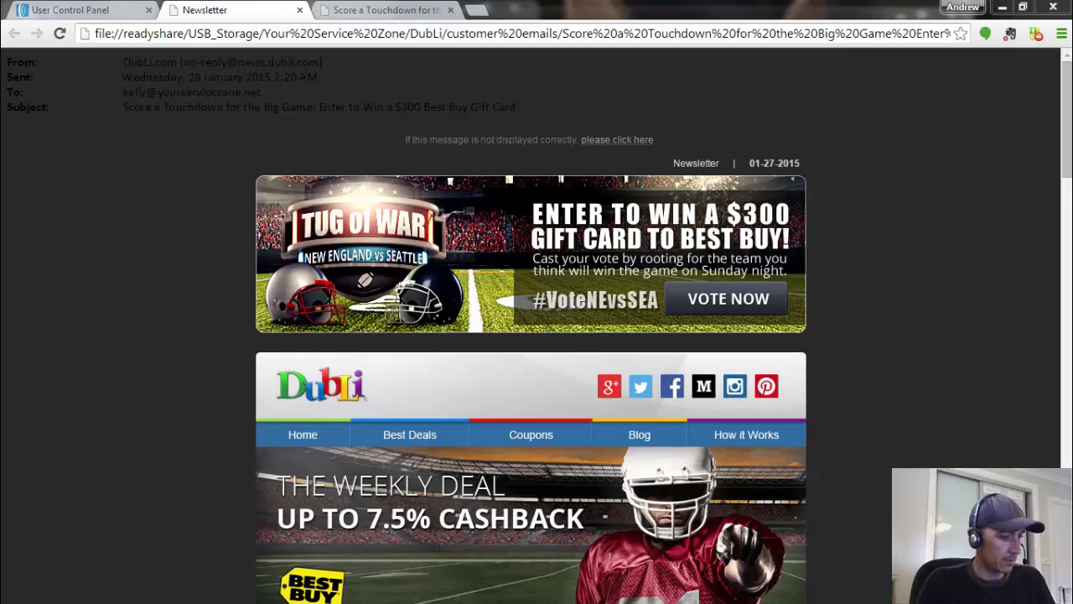
key(alt+Tab)
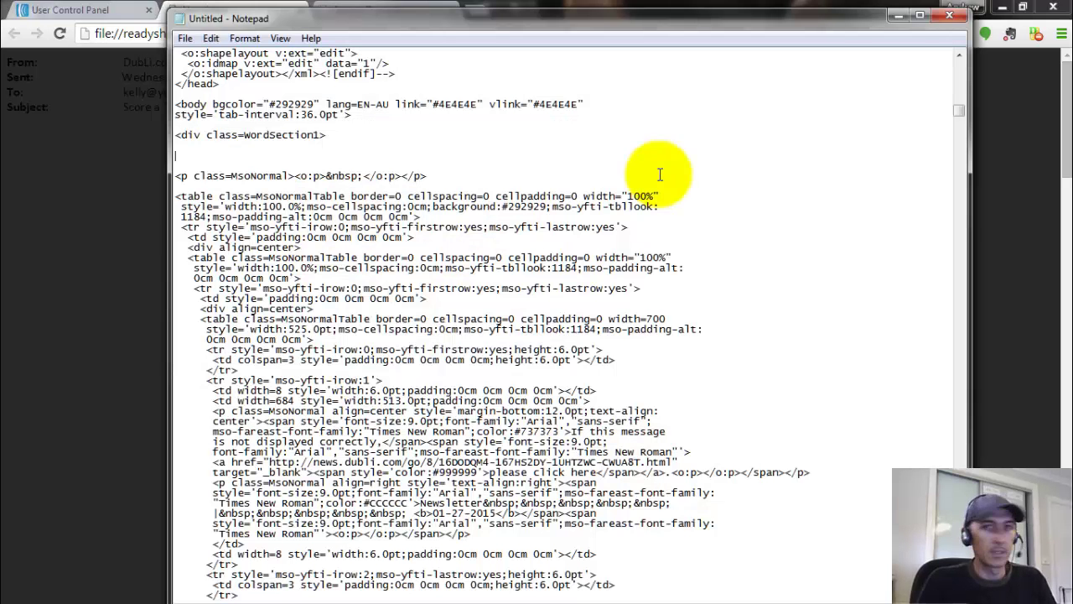
key(ctrl+f)
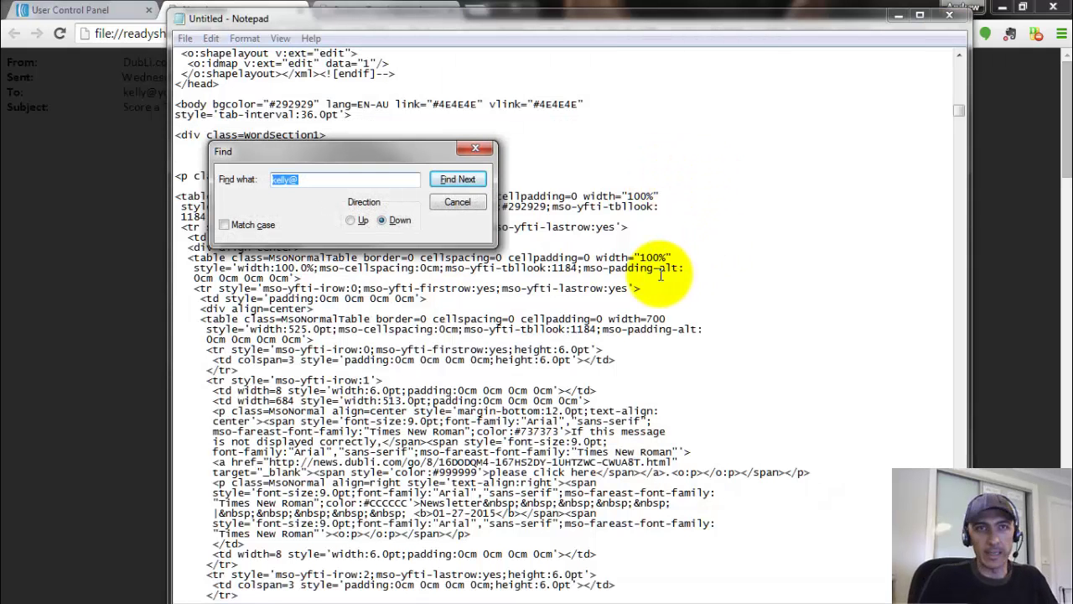
text(news.dubli)
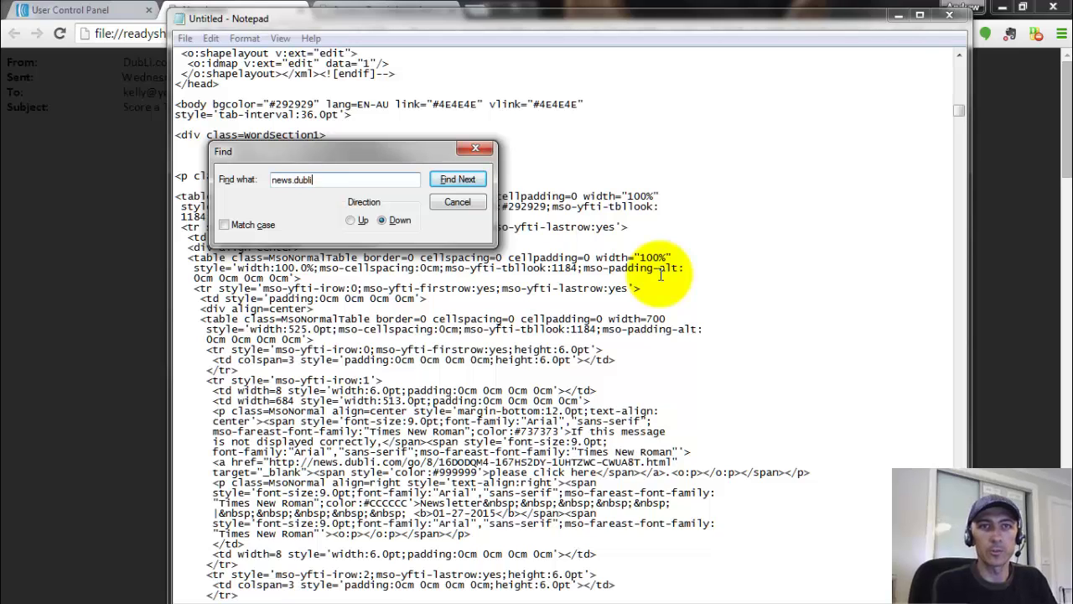
text(.com)
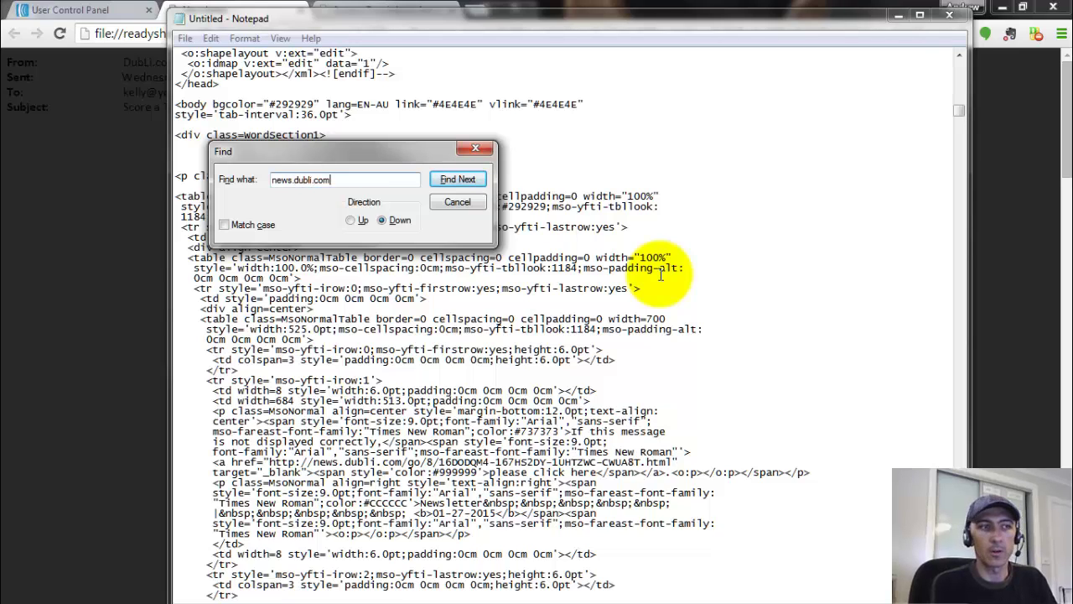
key(Return)
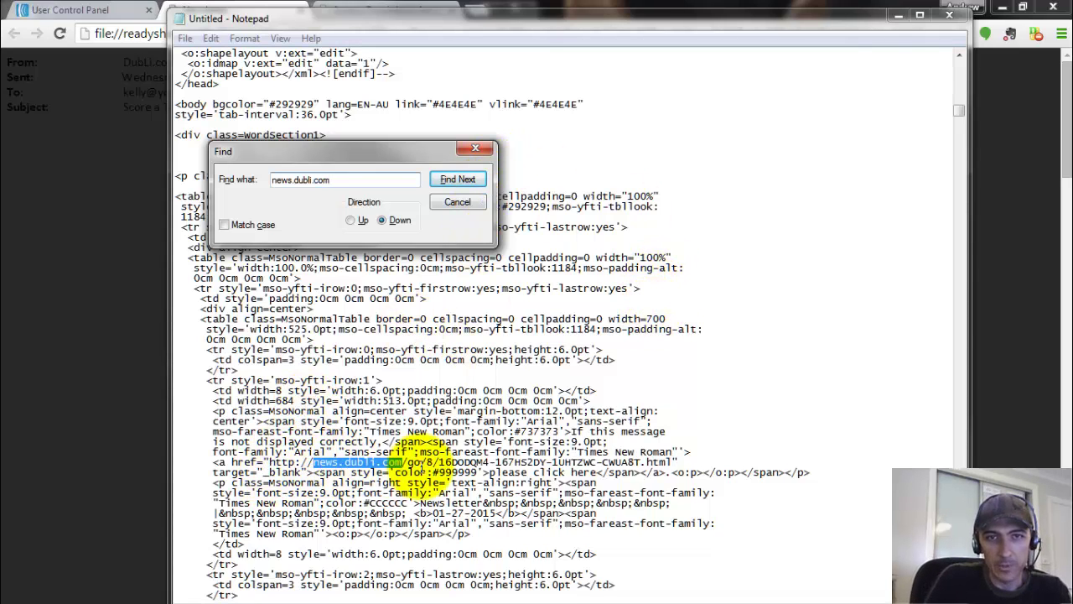
drag(268, 462, 674, 462)
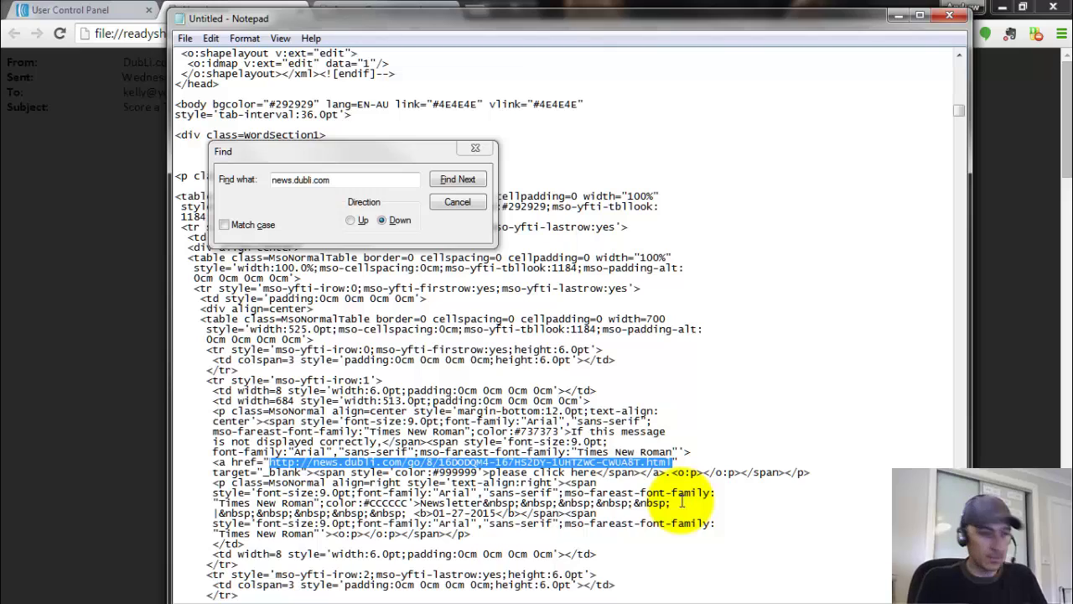
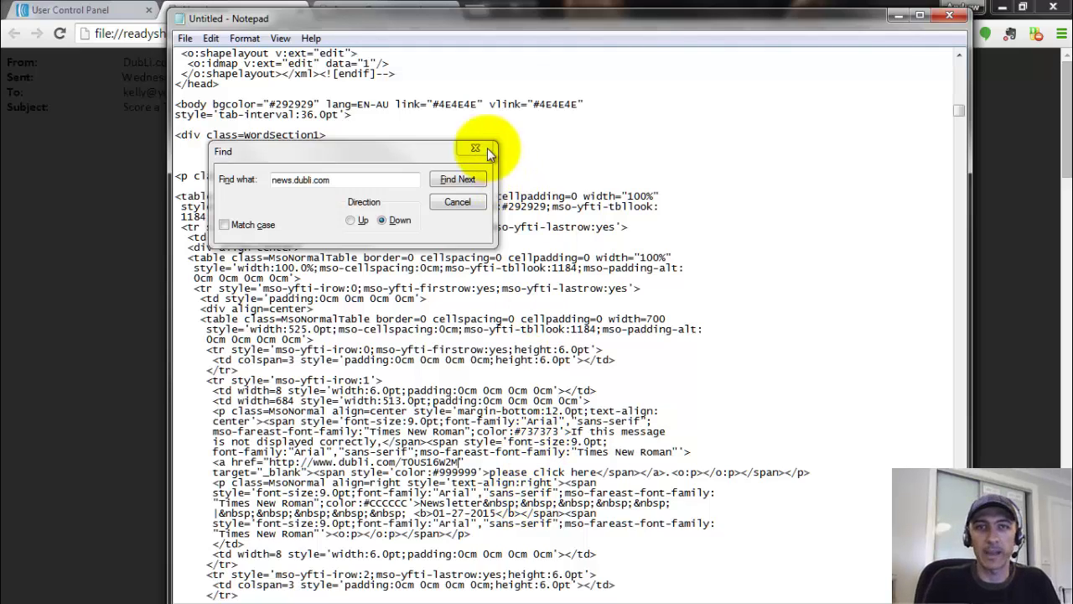
click(469, 183)
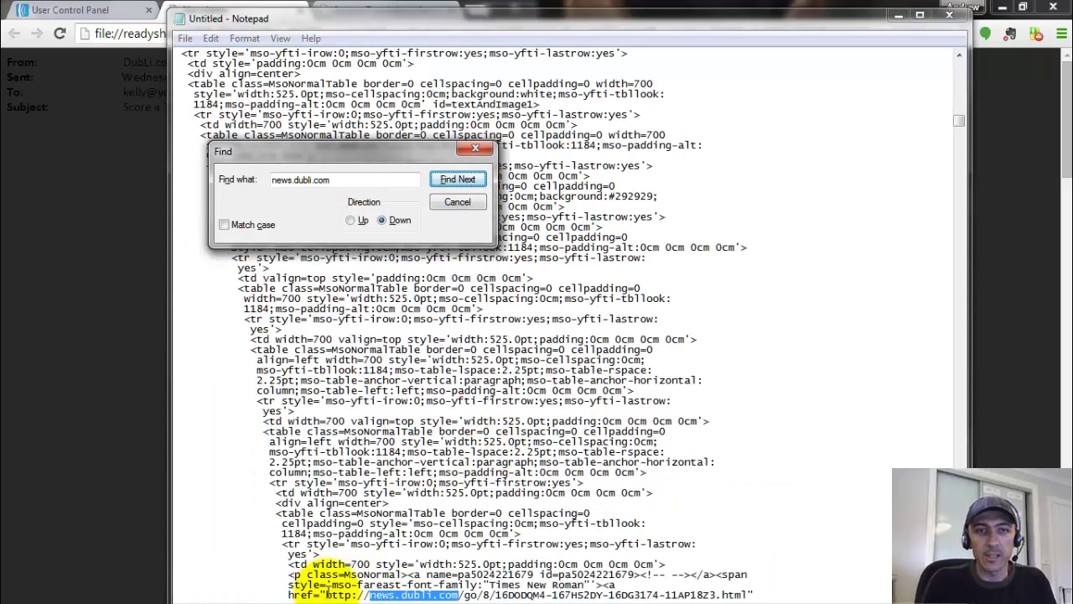
drag(325, 594, 750, 410)
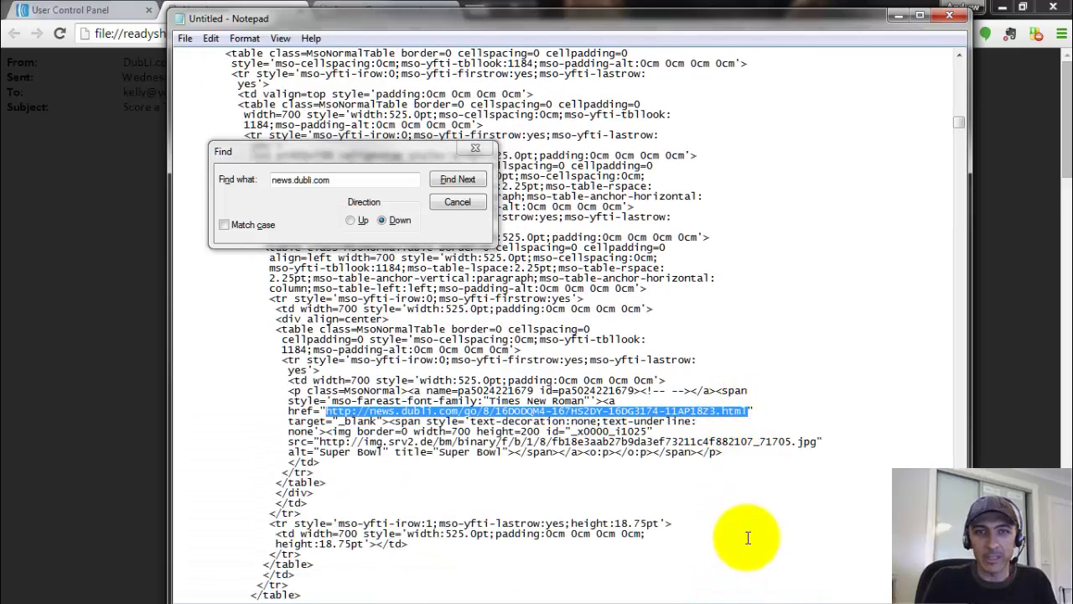
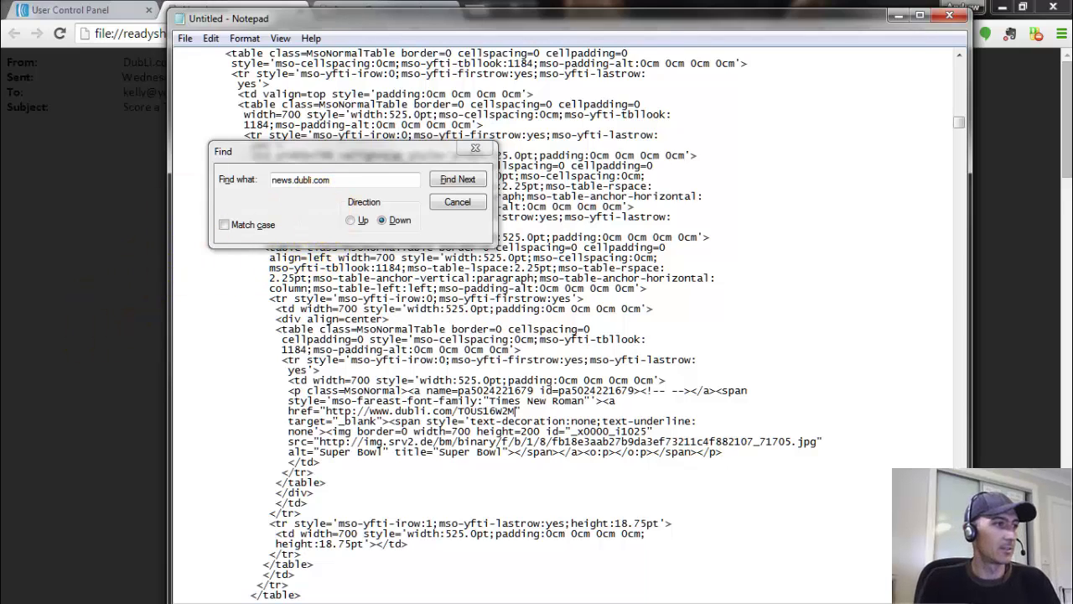
key(Return)
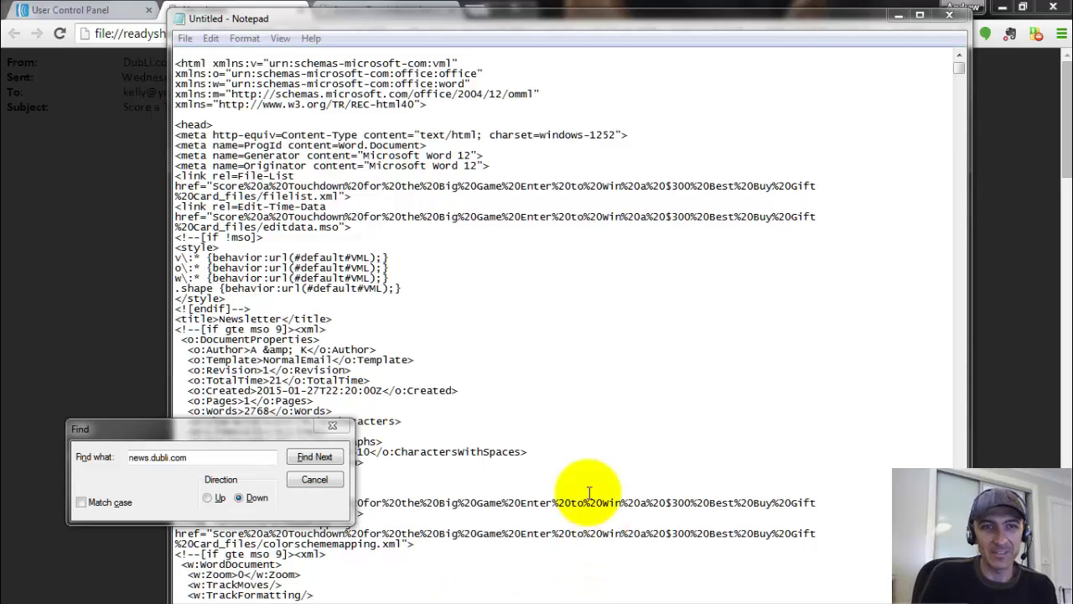
- Confirm no further news.dubli.com or http matches turn up below the cursor
click(290, 424)
drag(233, 427, 675, 243)
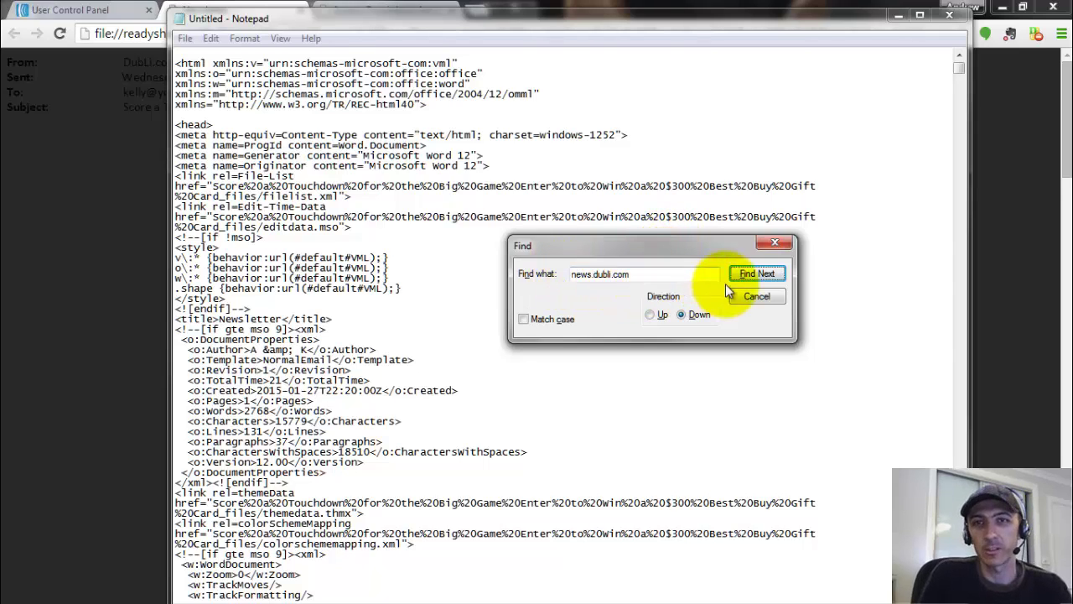
click(763, 278)
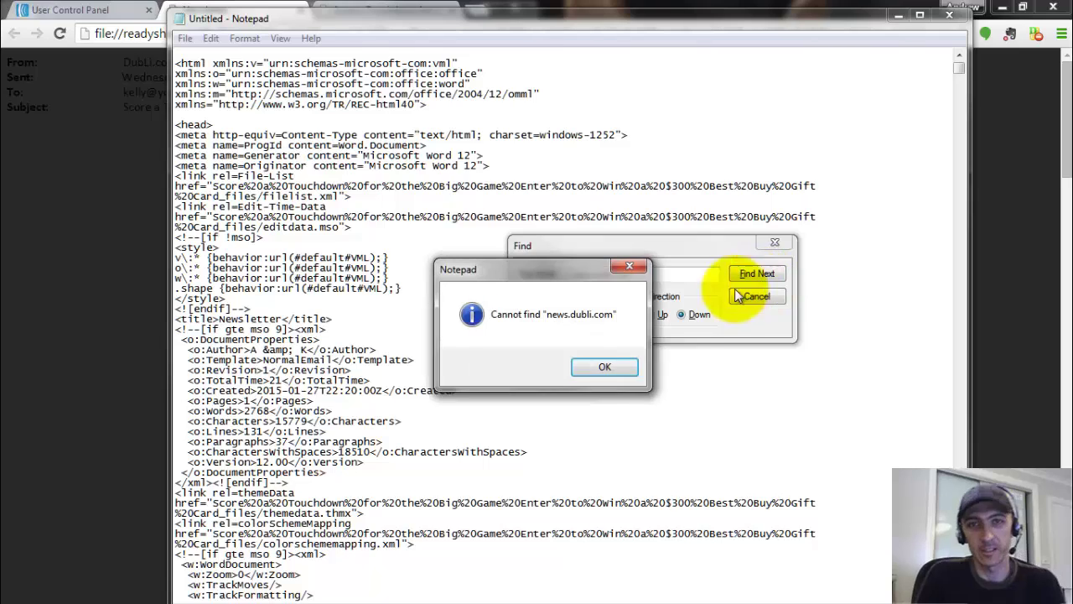
click(610, 265)
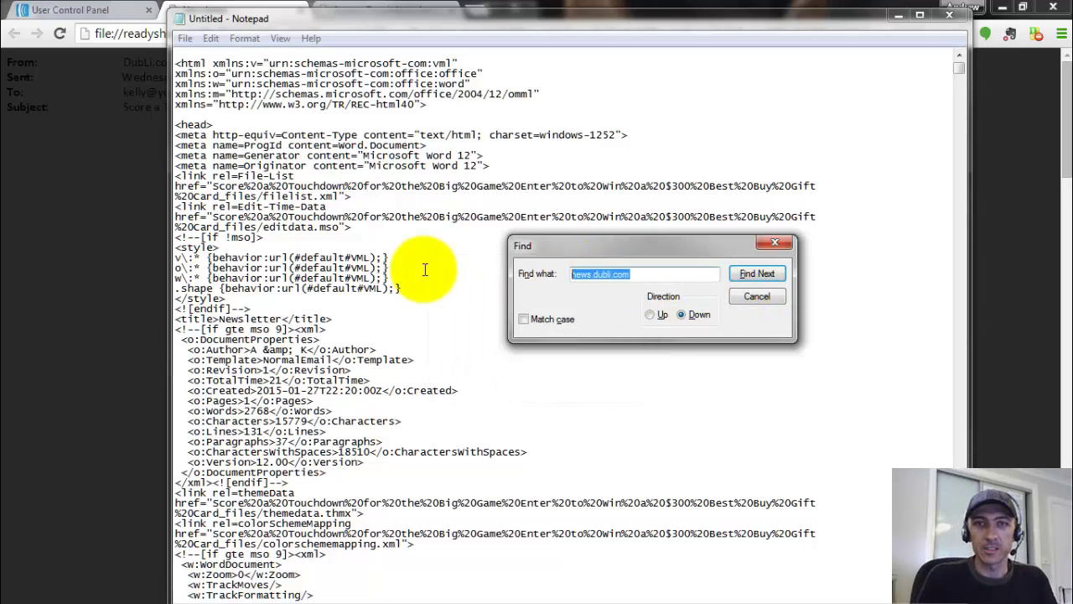
text(http:)
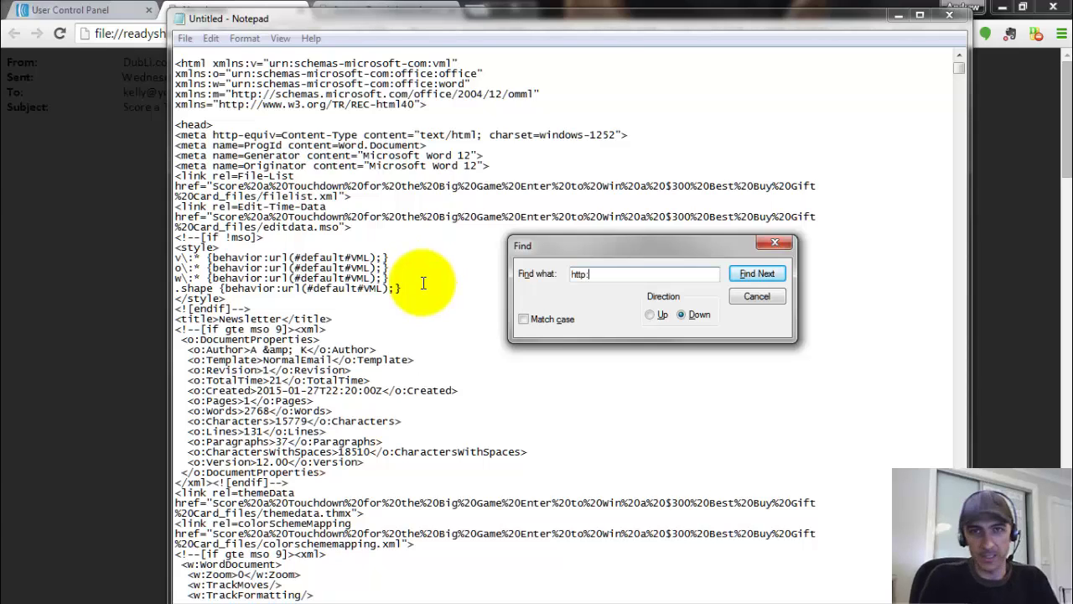
click(779, 272)
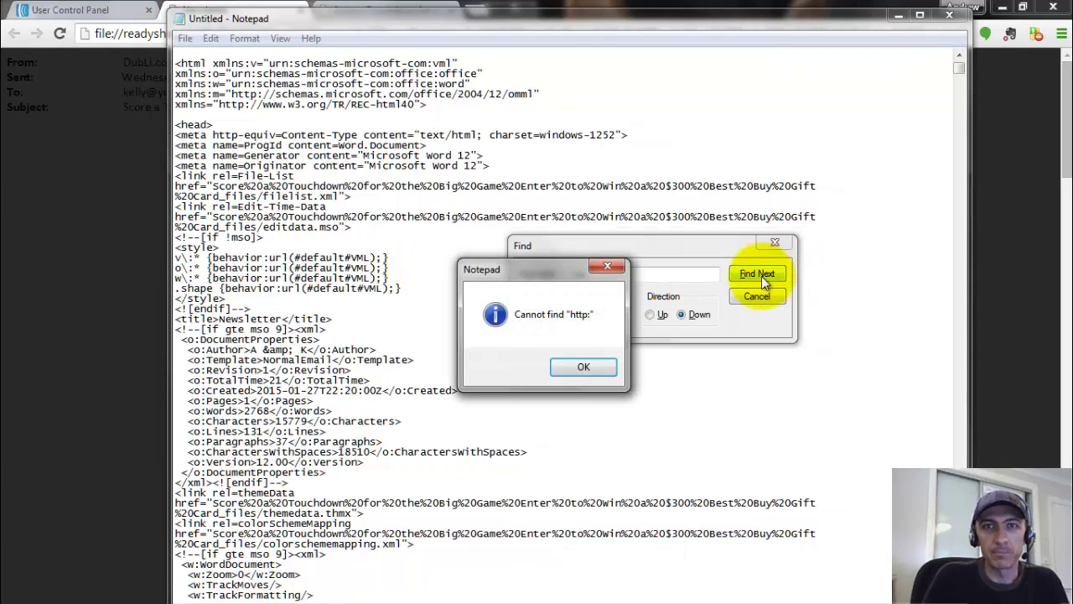
click(585, 370)
click(597, 274)
key(BackSpace)
key(BackSpace)
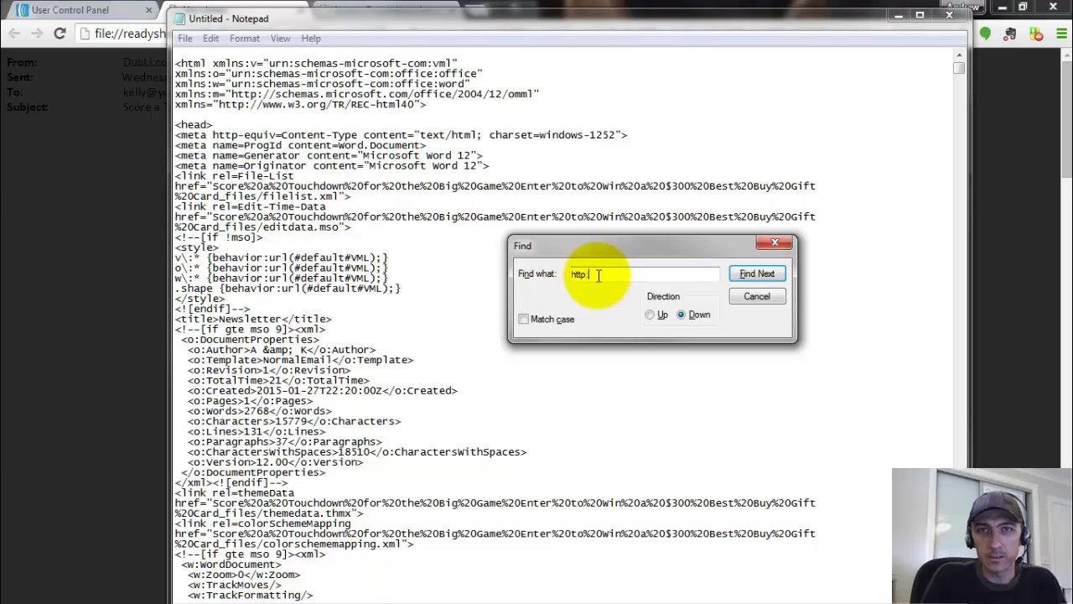
key(BackSpace)
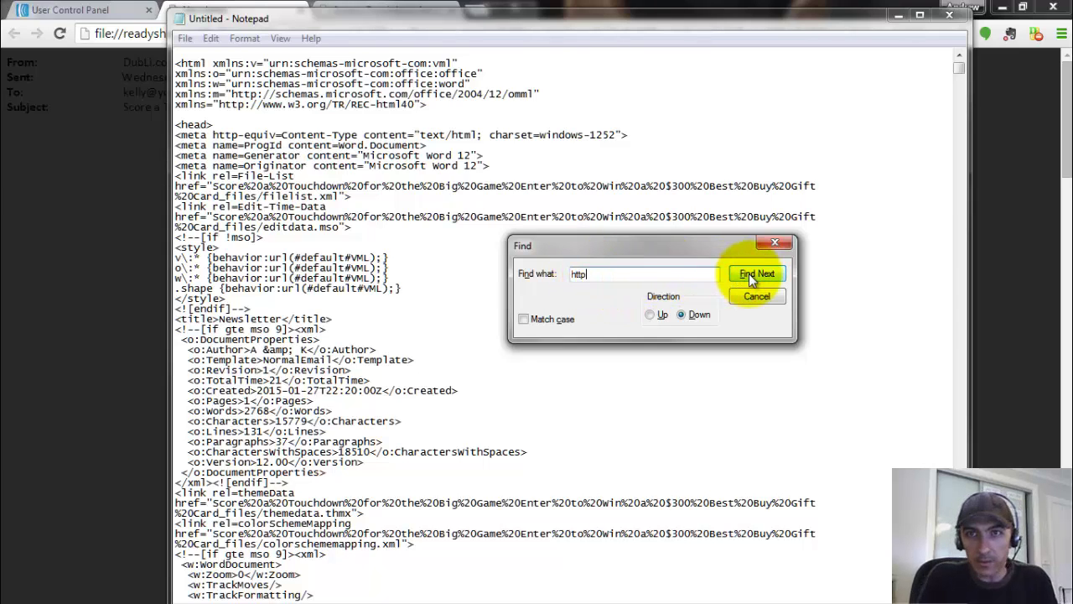
click(750, 275)
click(582, 366)
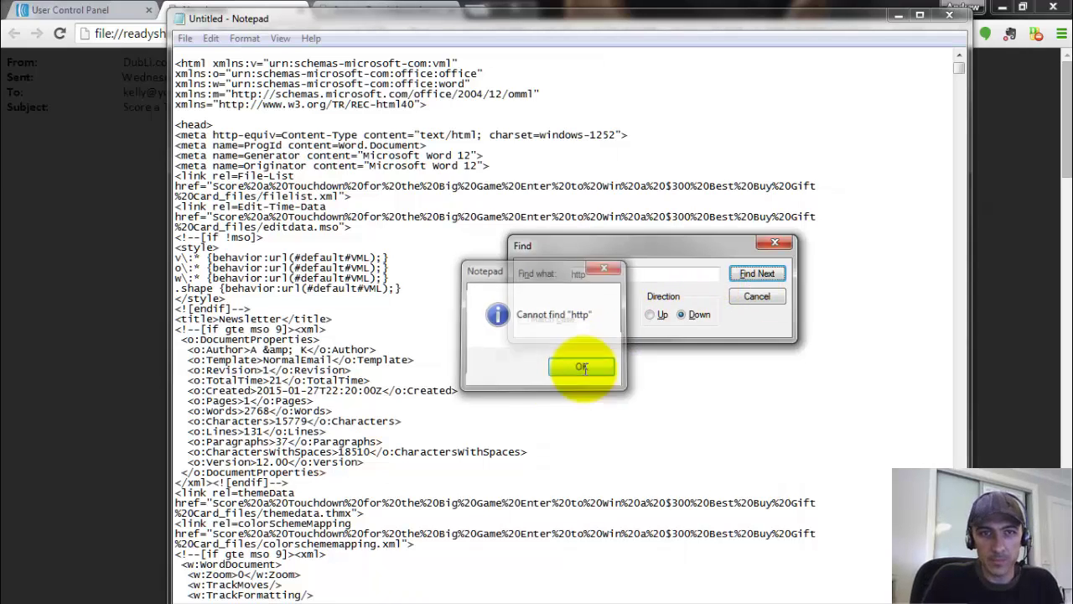
- Search dubli.com from the document top to reach the first link, then begin an http search term
double_click(618, 273)
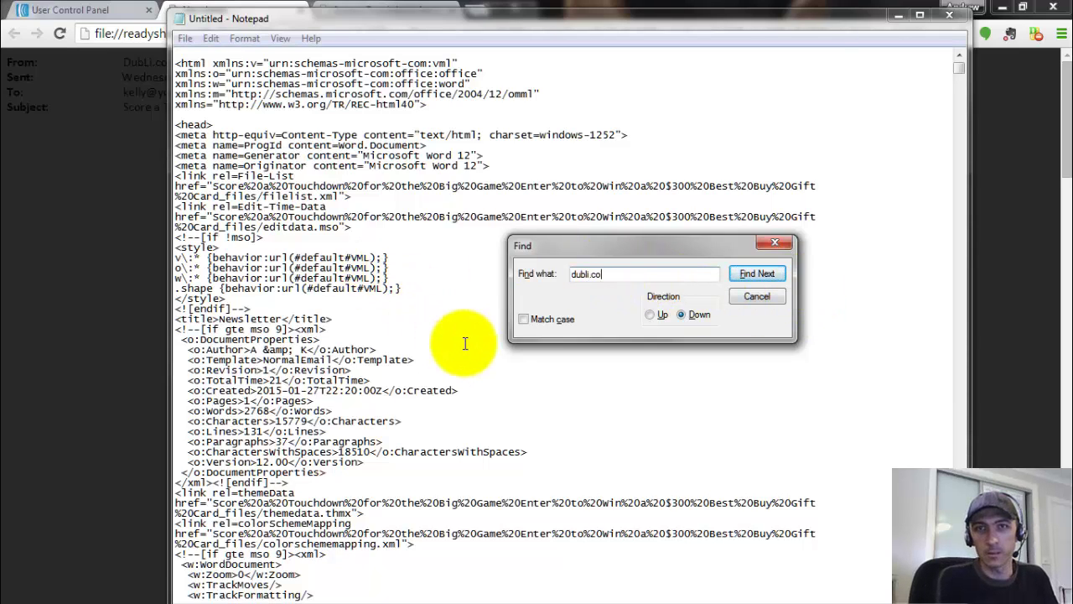
text(dubli.com)
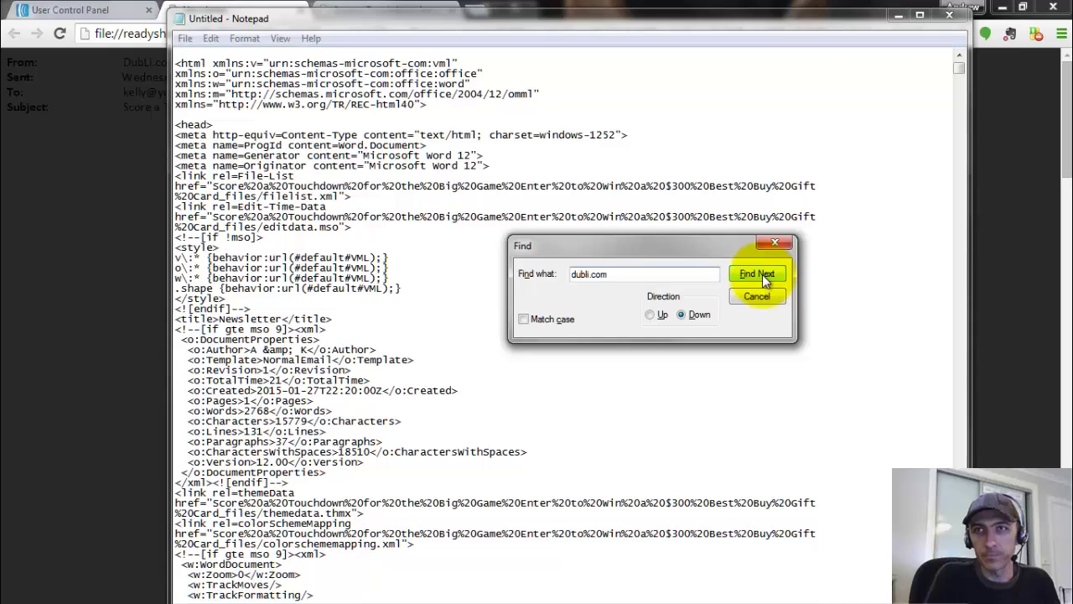
click(762, 274)
click(596, 367)
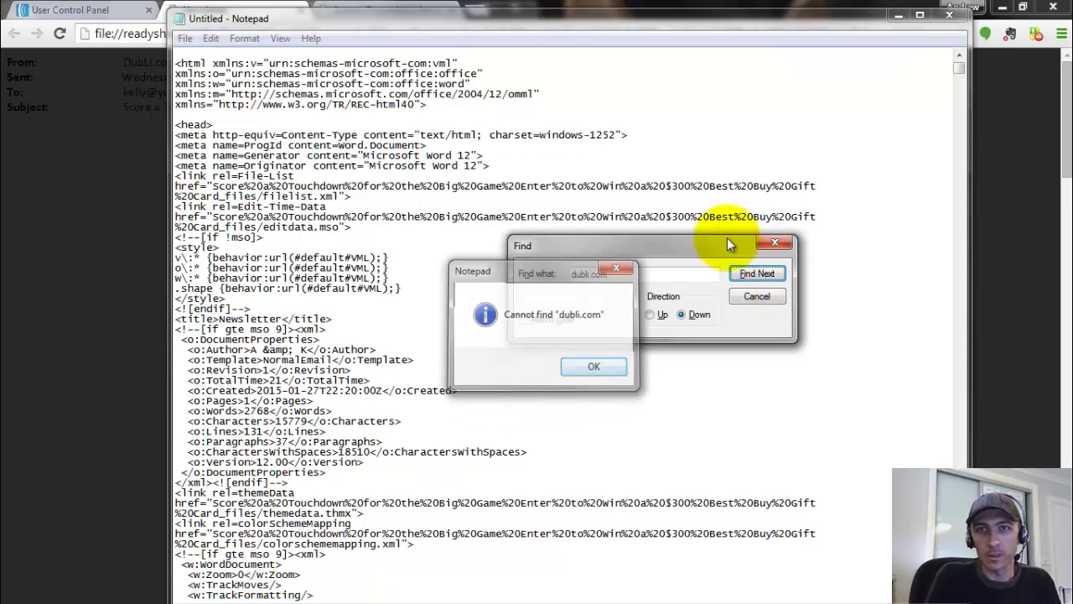
click(467, 54)
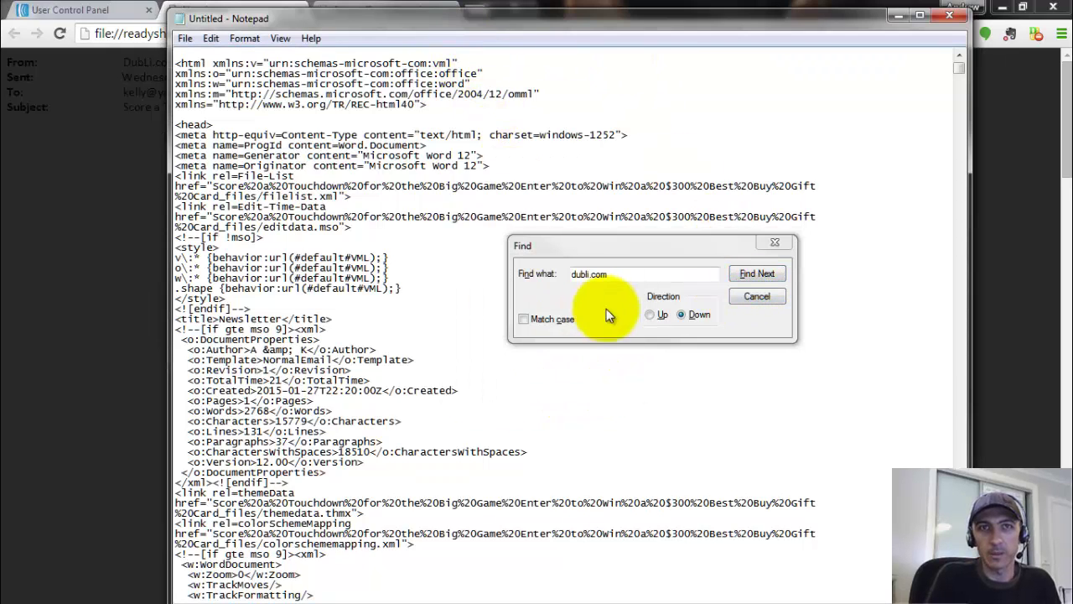
click(741, 277)
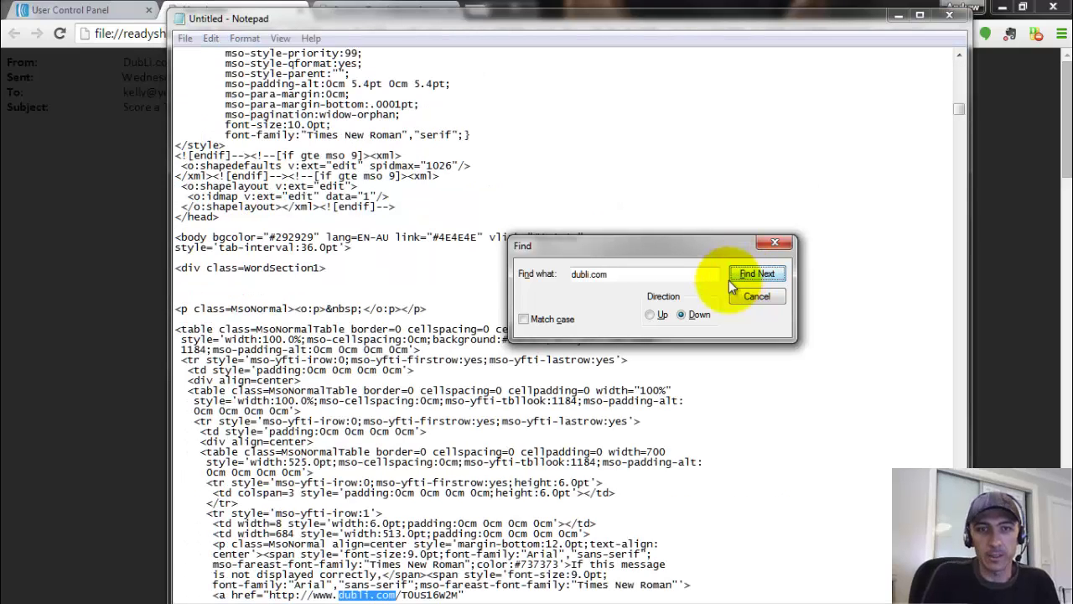
drag(624, 274, 496, 275)
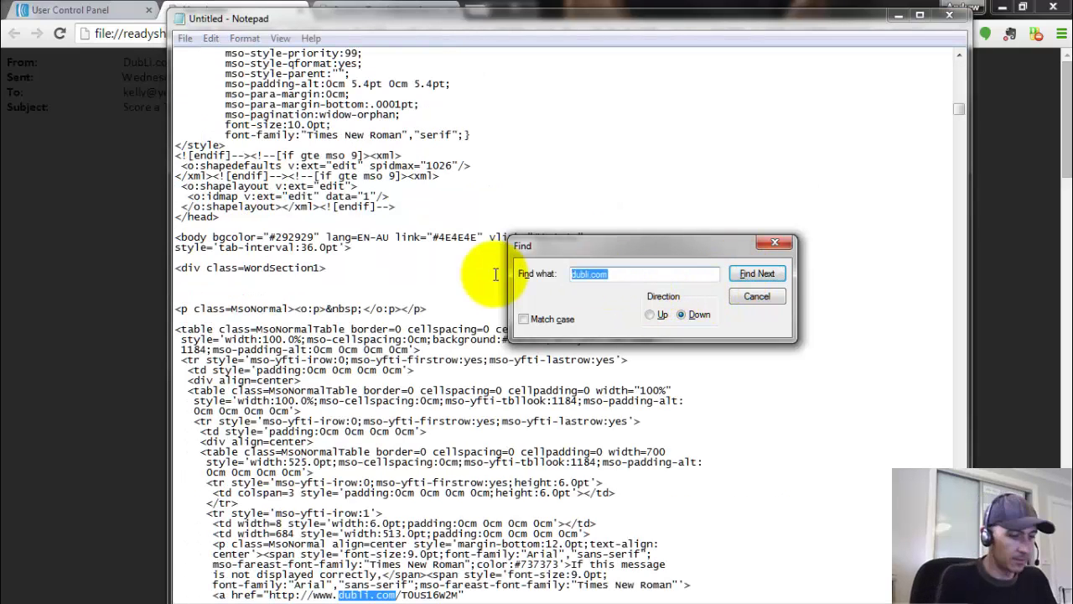
text(http:)
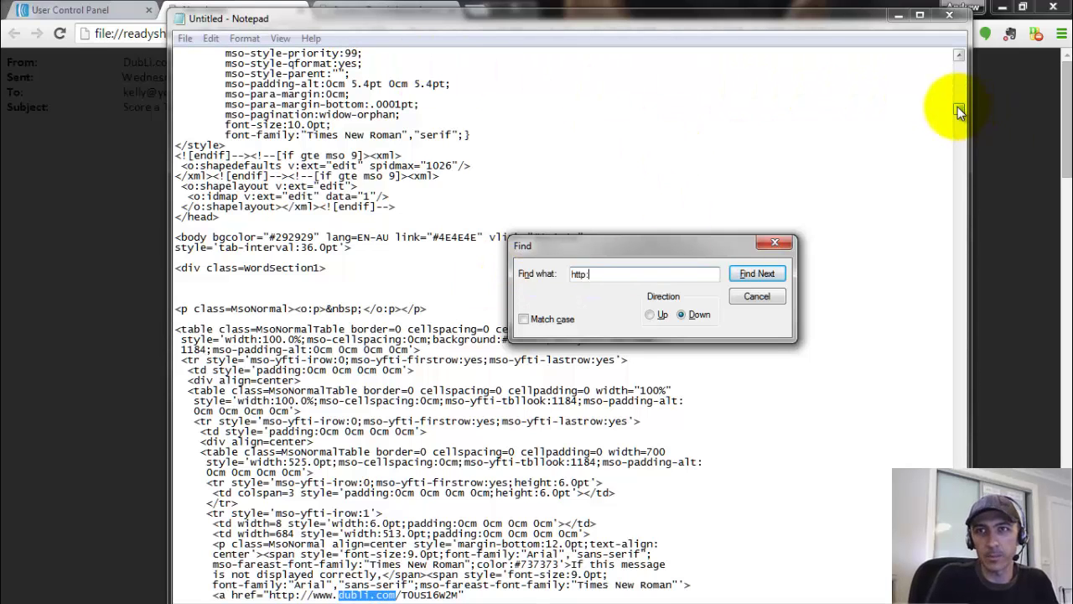
drag(957, 107, 956, 57)
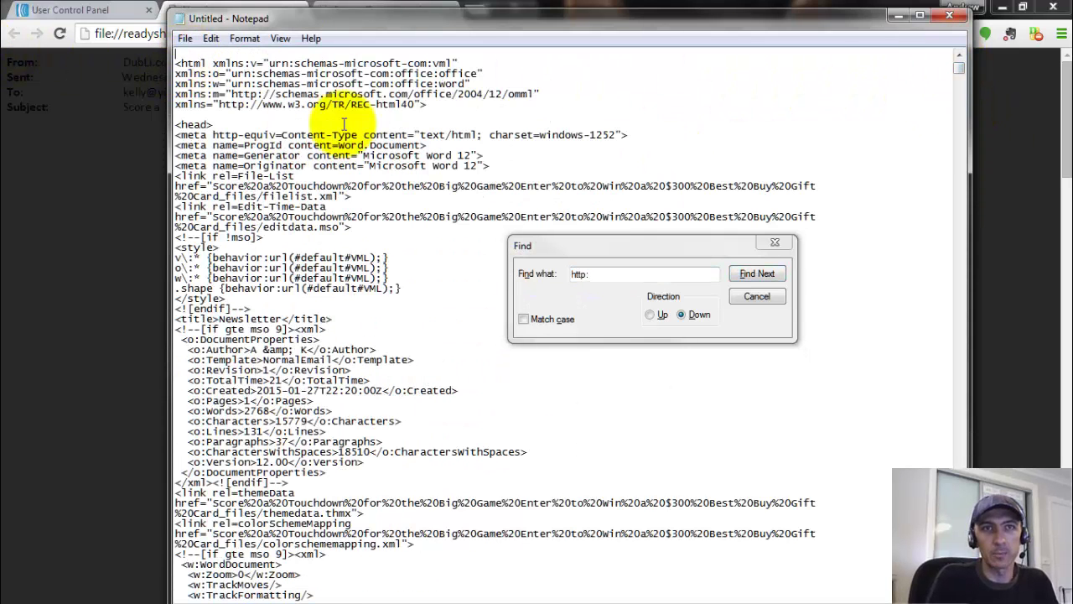
click(757, 277)
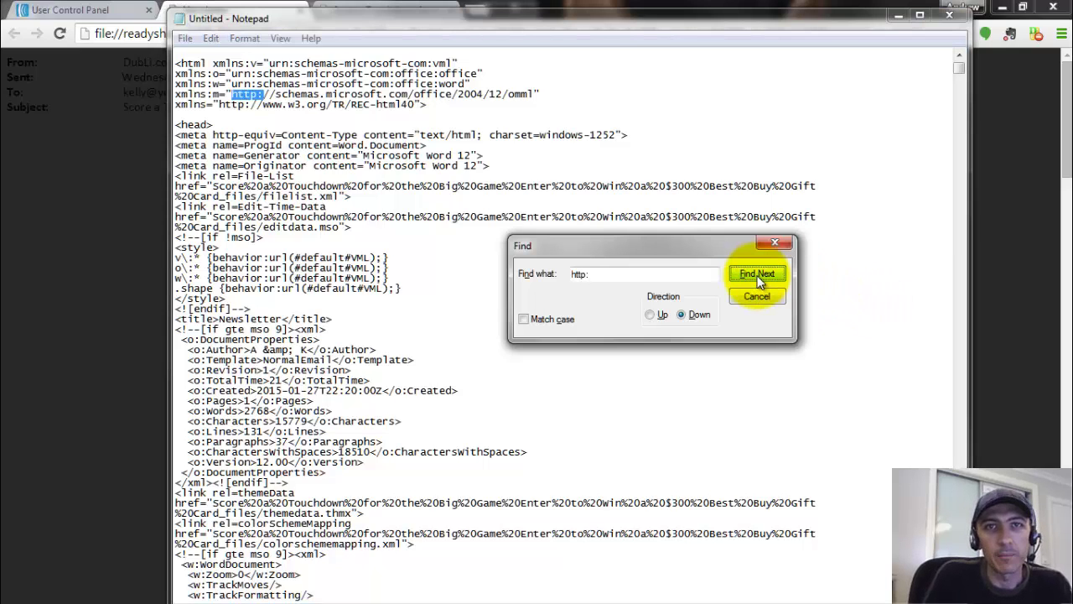
click(757, 275)
click(757, 275)
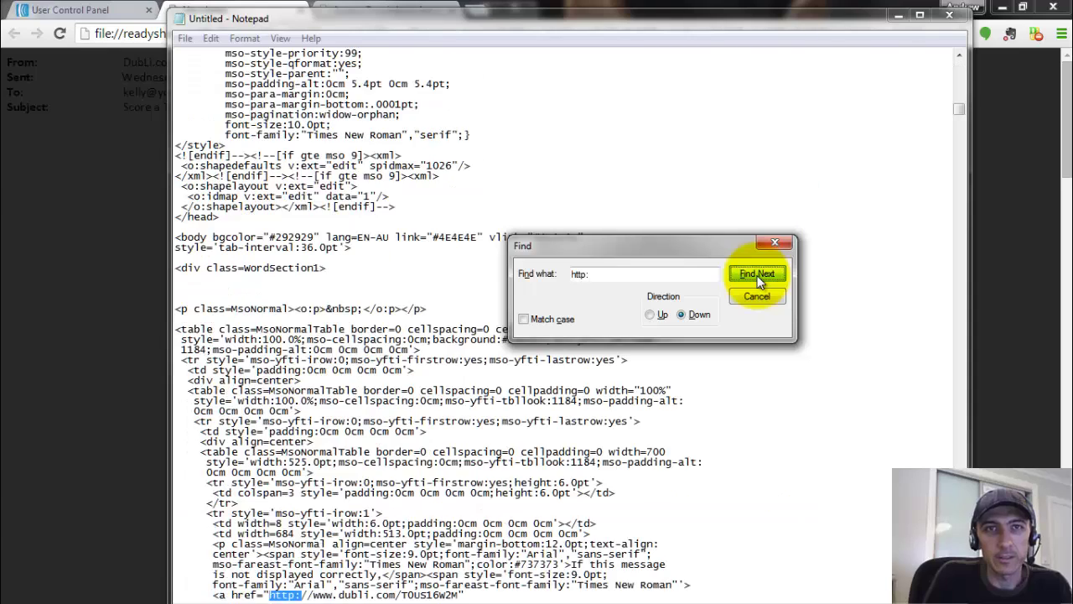
click(757, 275)
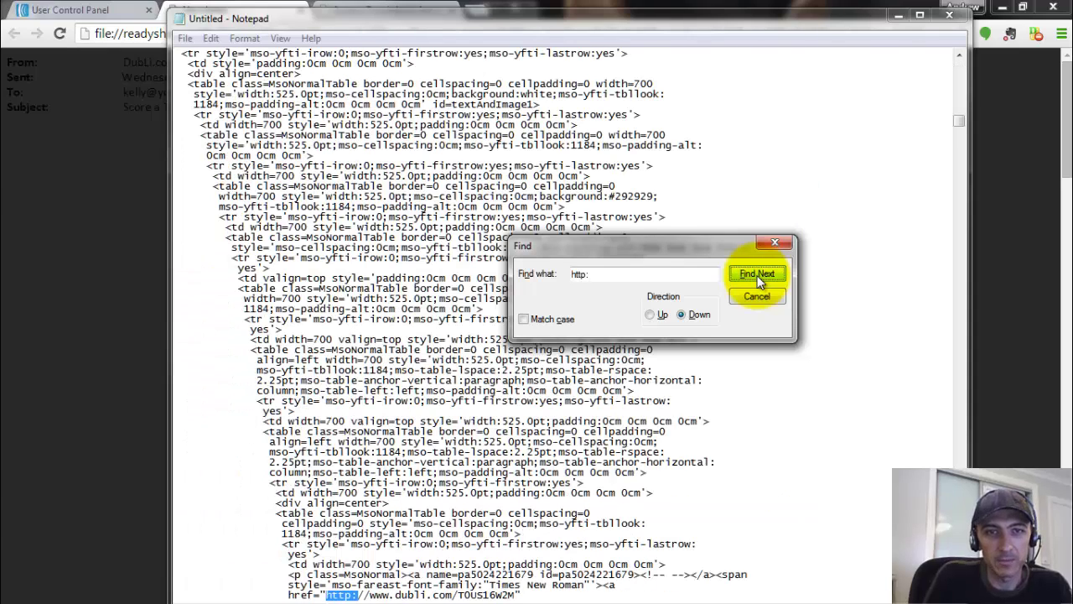
click(757, 275)
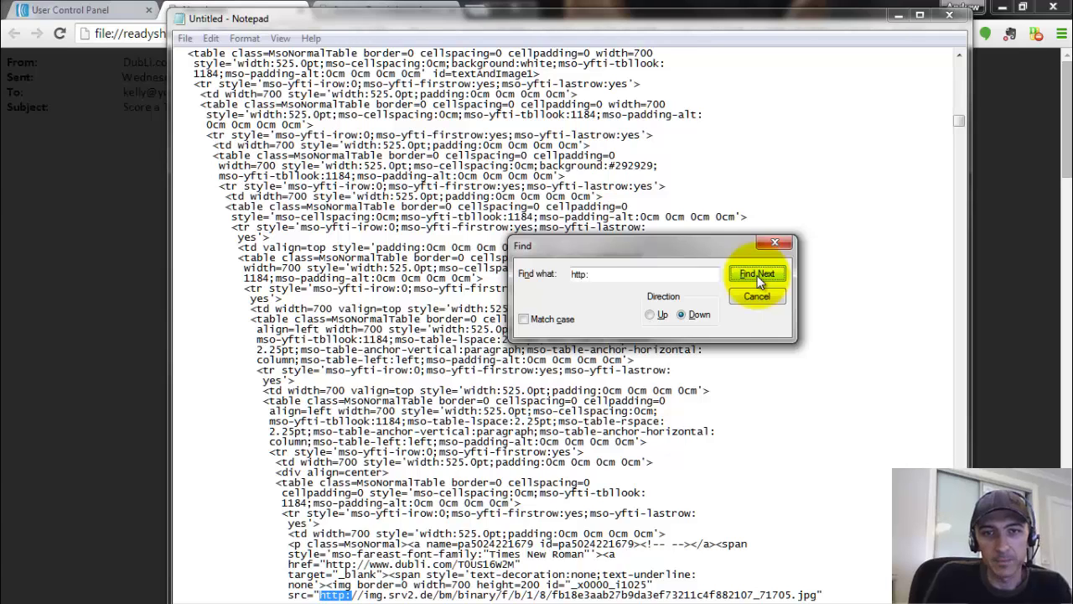
click(757, 275)
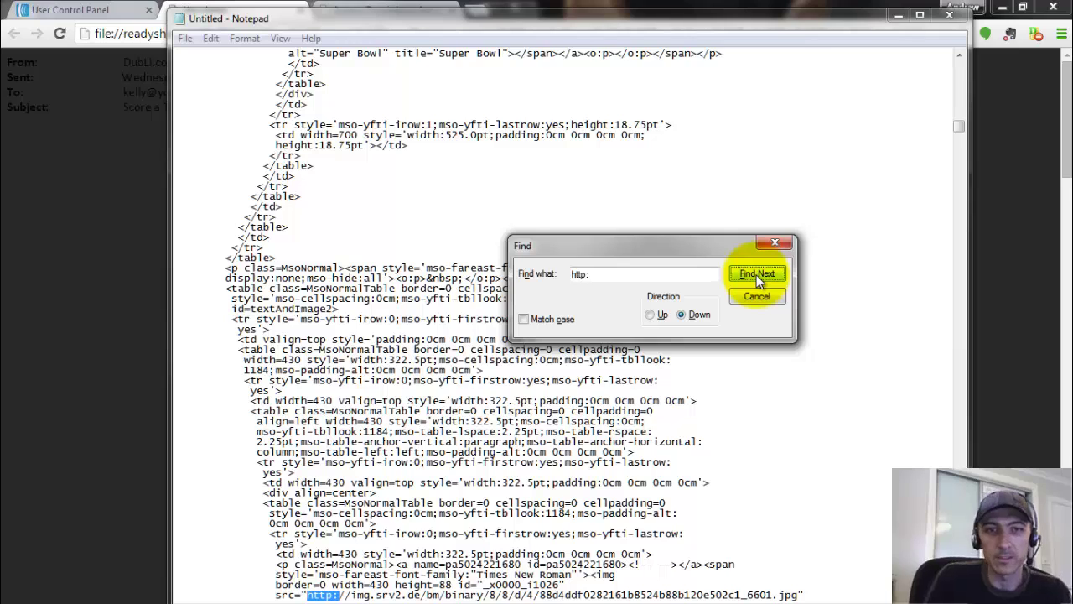
click(757, 275)
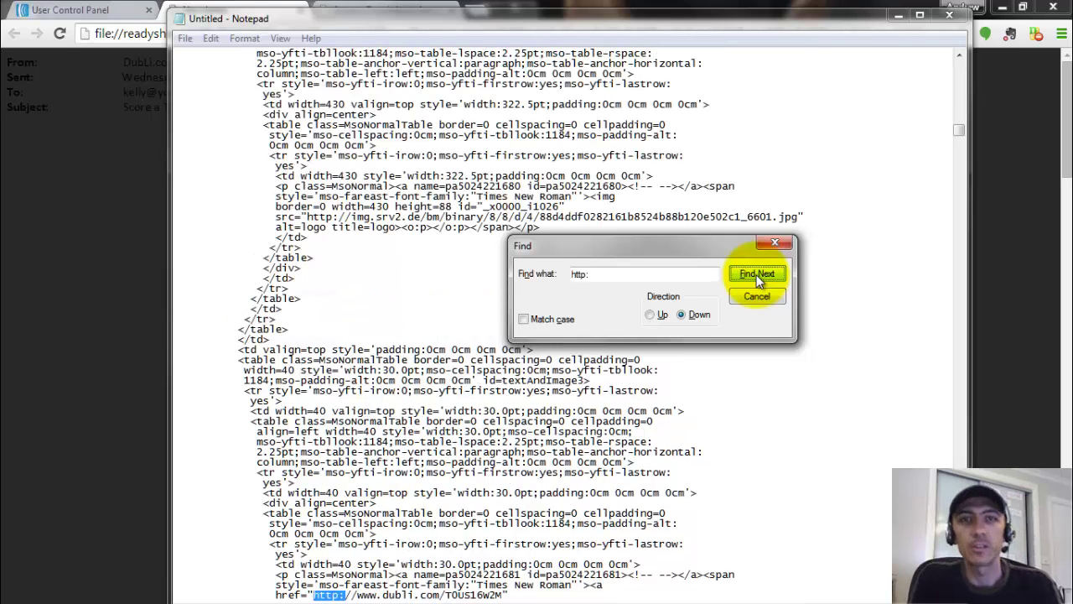
click(757, 275)
click(757, 274)
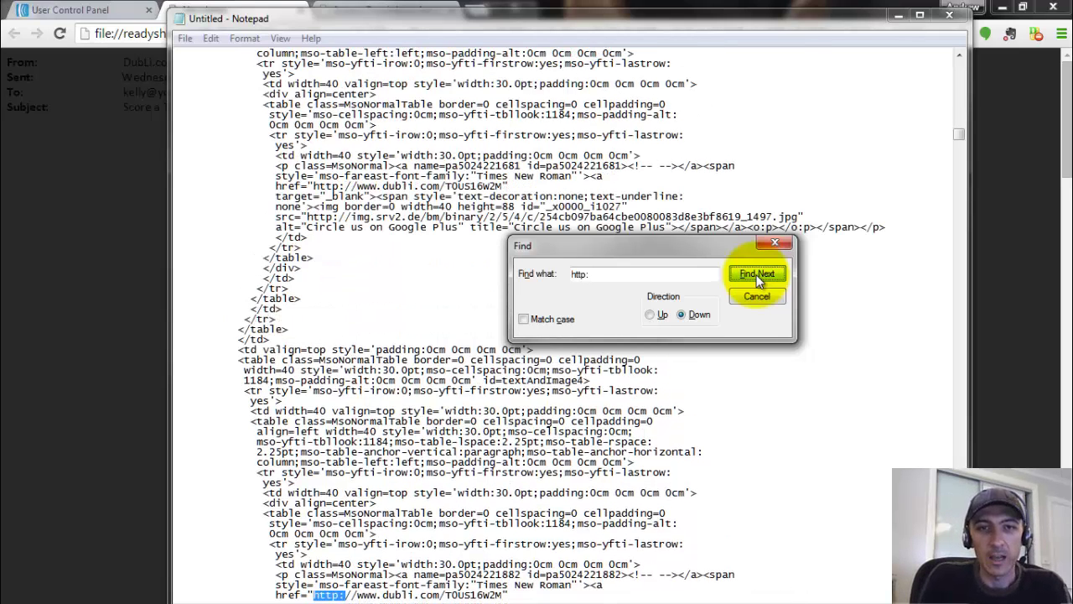
click(757, 275)
click(757, 275)
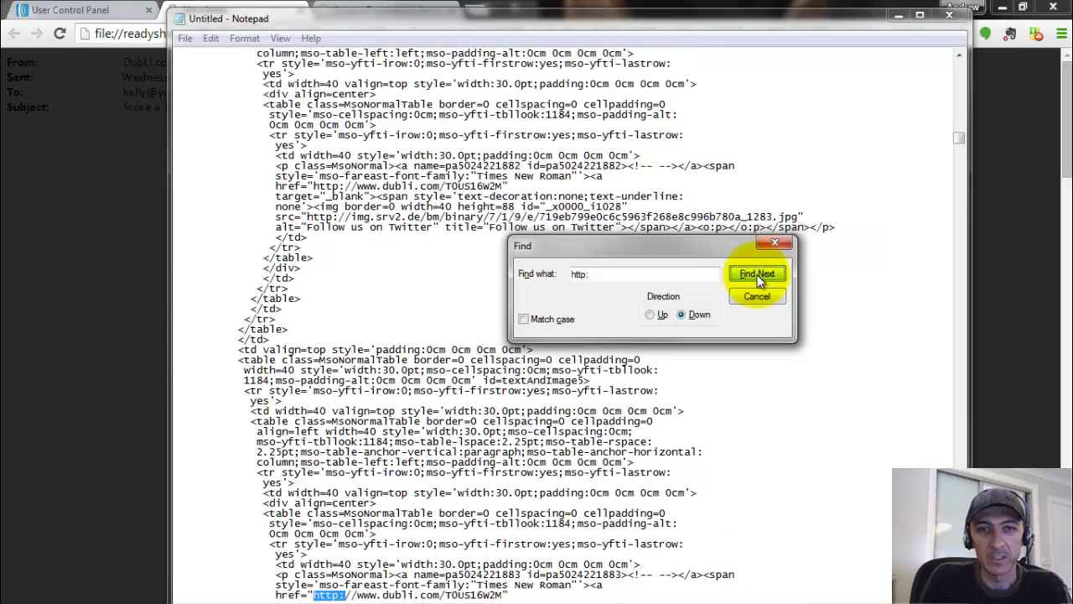
click(757, 275)
click(757, 275)
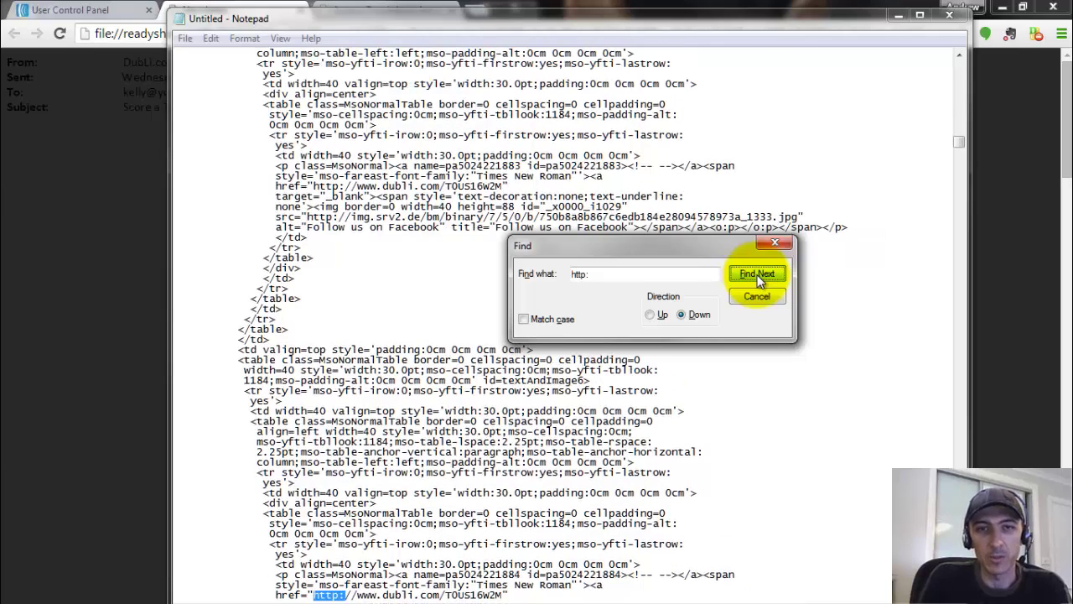
click(757, 275)
click(757, 275)
click(758, 274)
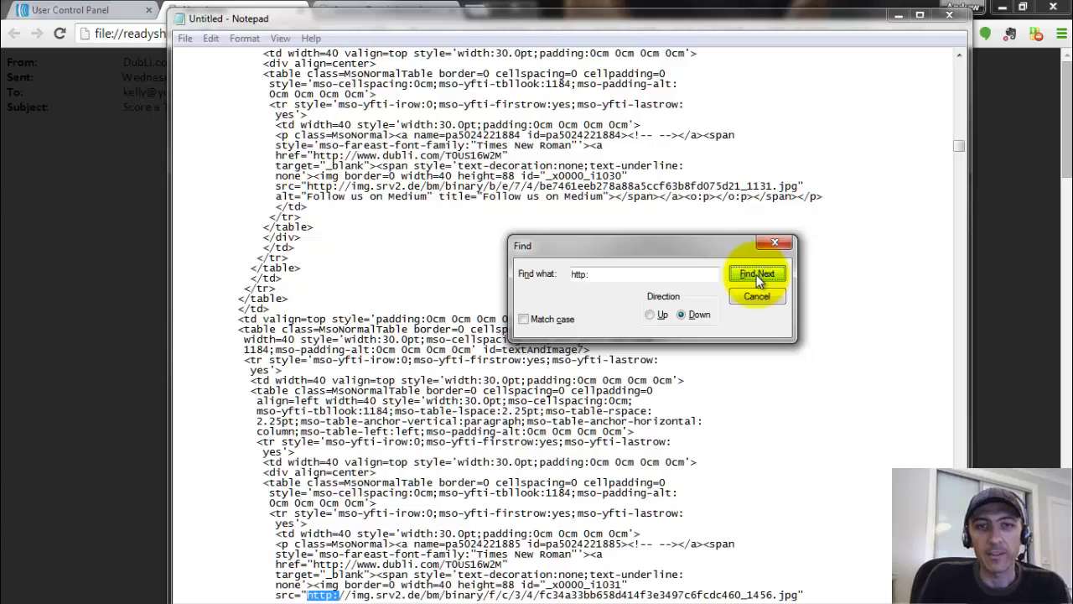
click(757, 275)
click(757, 275)
click(757, 275)
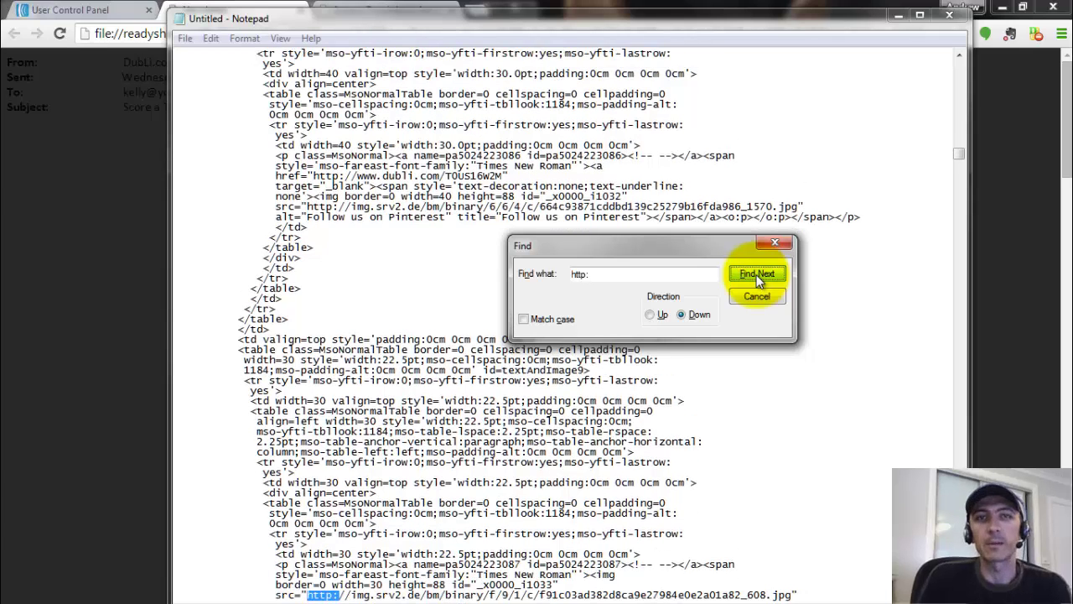
click(757, 275)
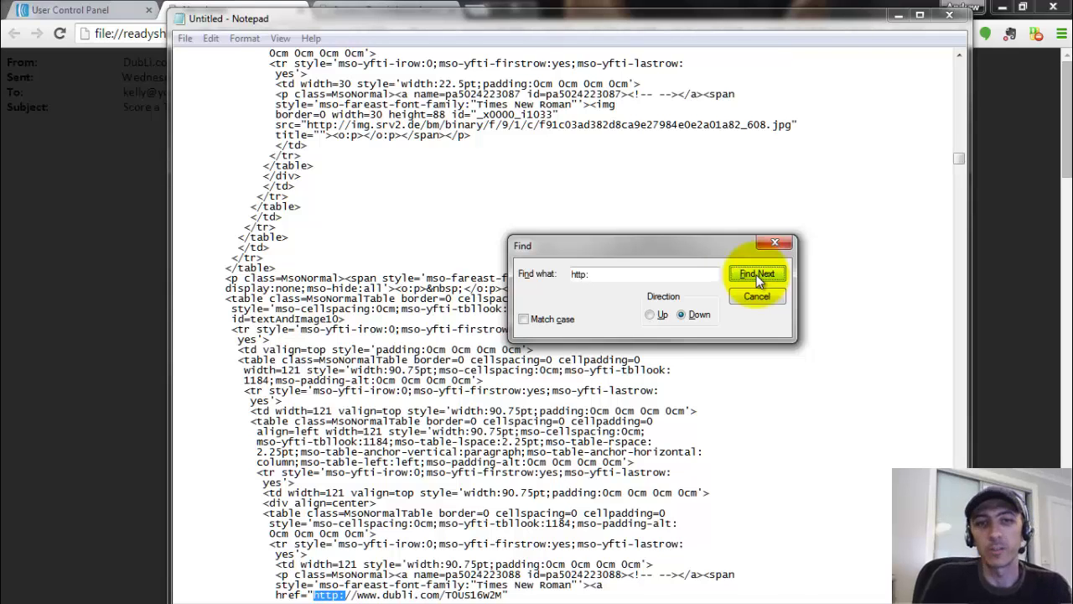
click(757, 275)
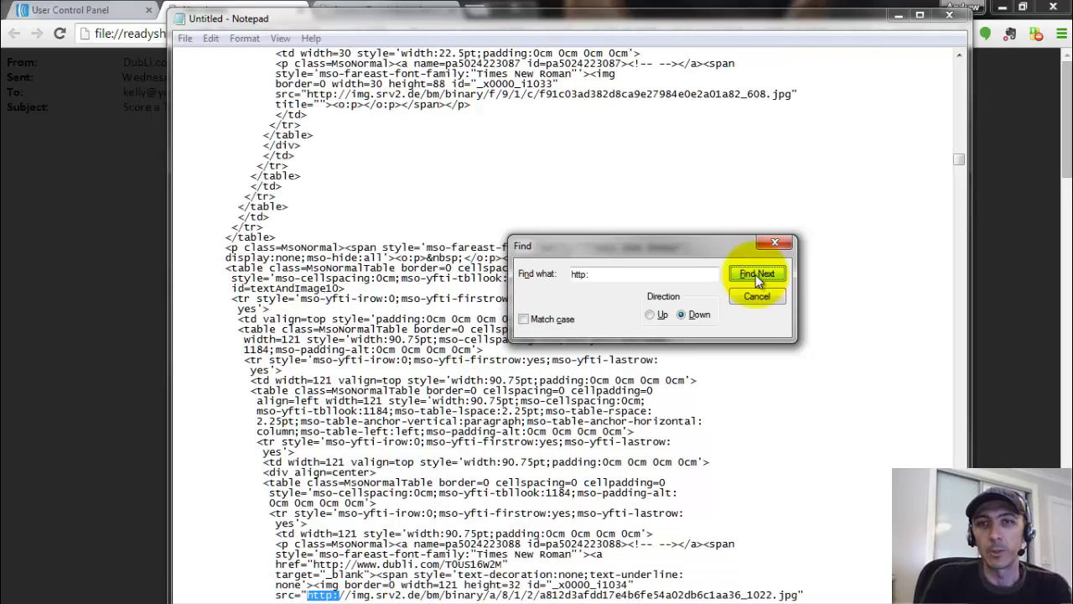
click(755, 274)
click(755, 274)
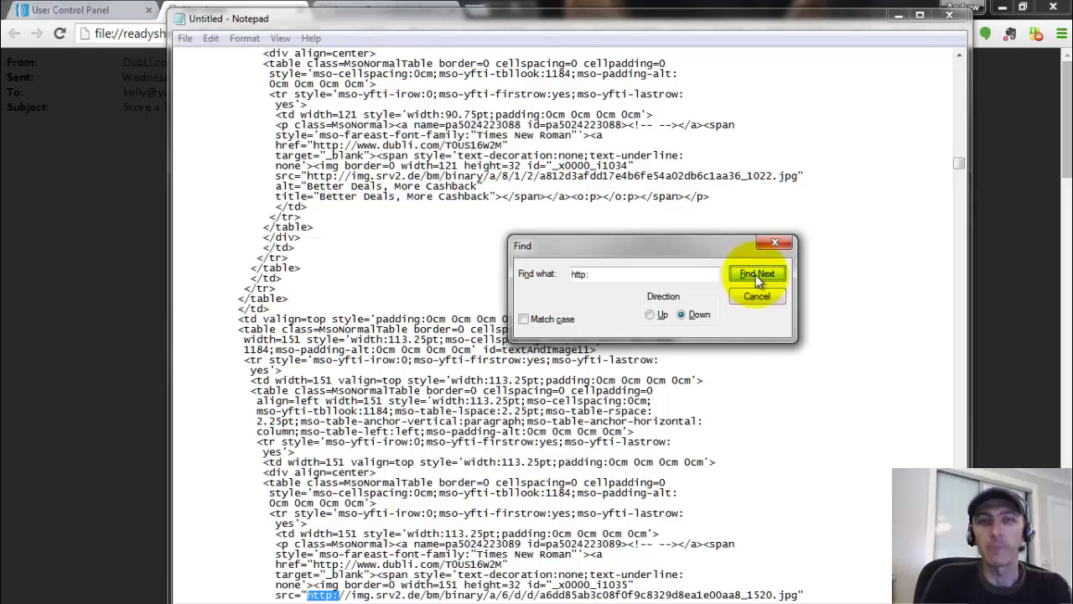
click(755, 274)
click(755, 274)
click(756, 274)
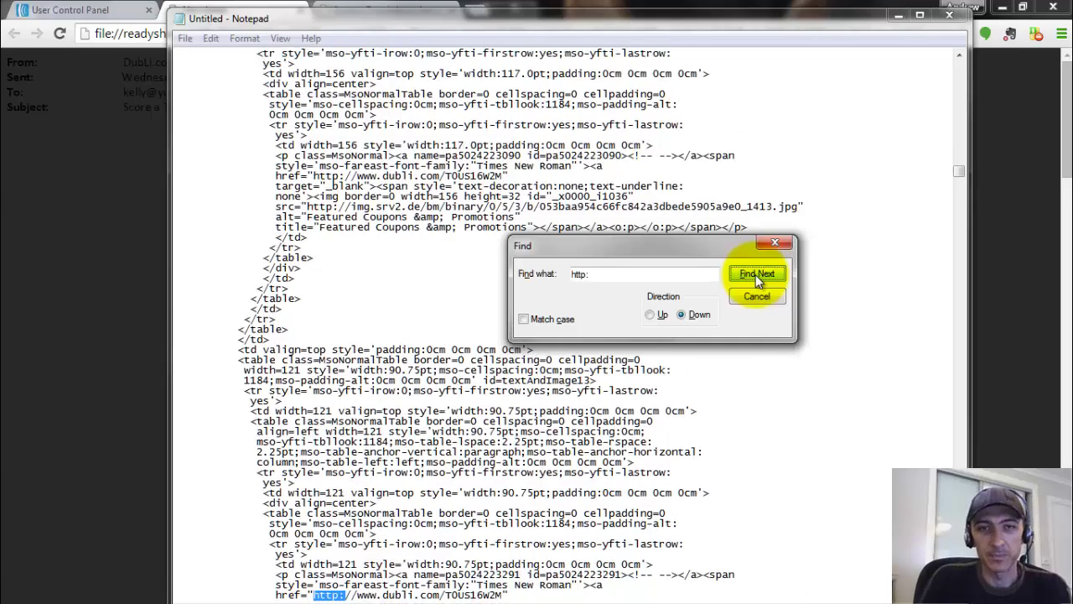
click(756, 274)
click(755, 274)
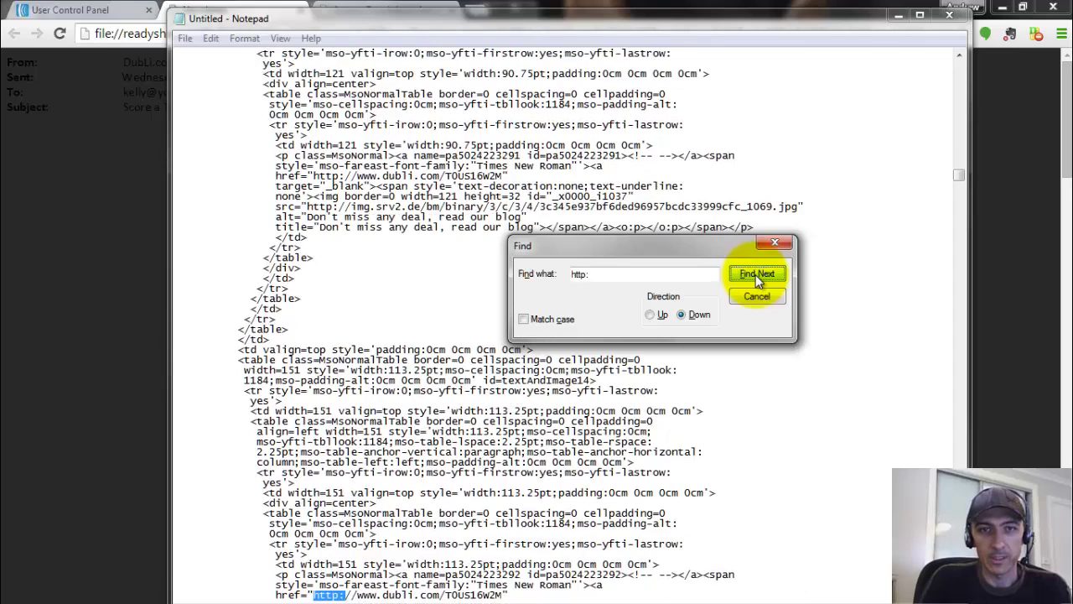
click(755, 274)
click(755, 274)
click(755, 274)
click(755, 274)
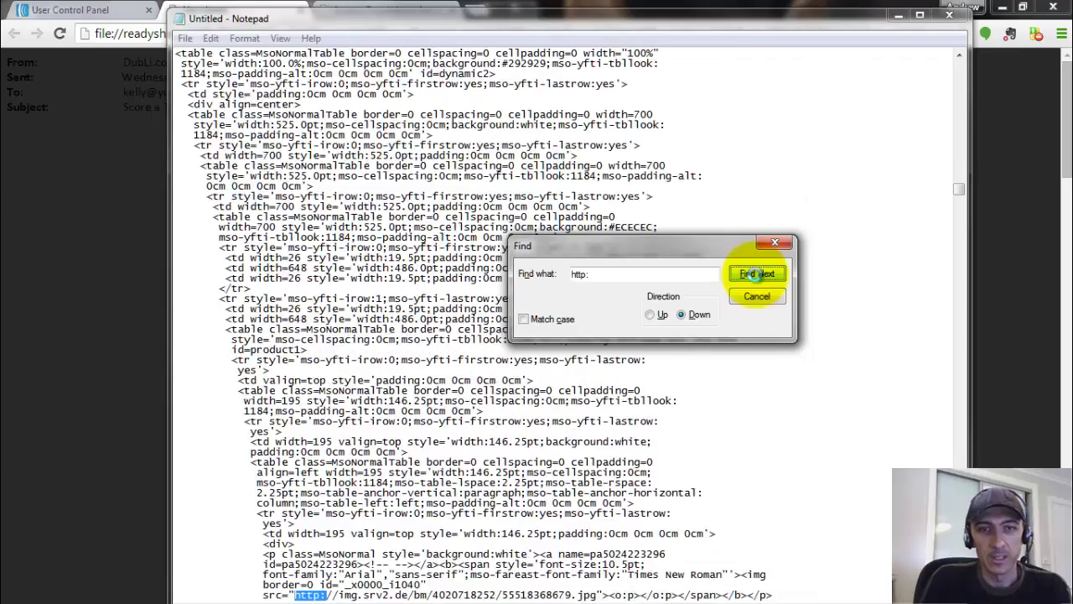
click(755, 274)
click(755, 274)
click(755, 274)
click(755, 274)
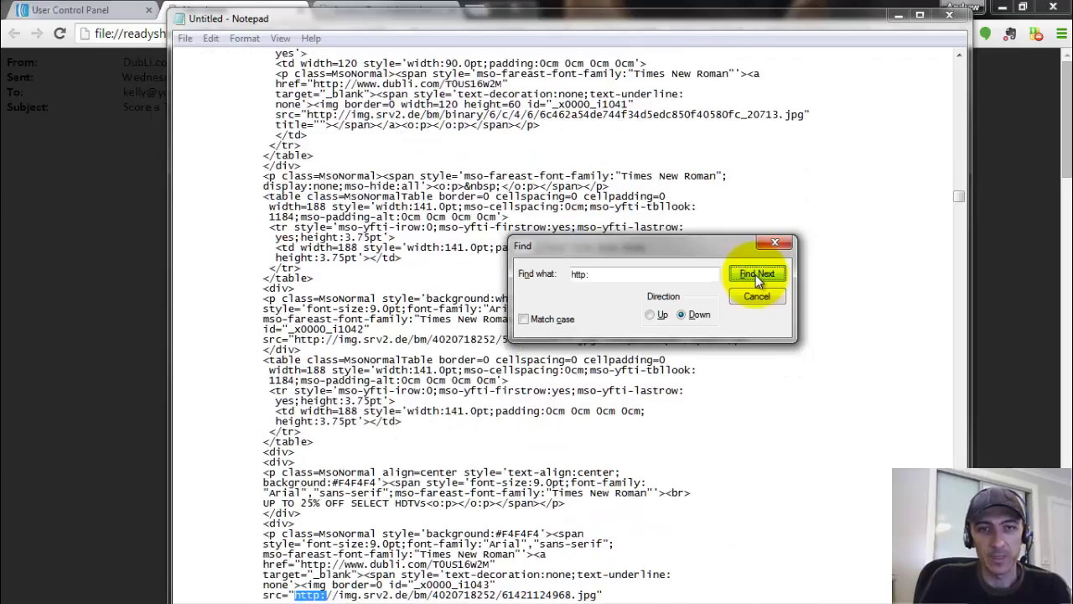
click(755, 274)
click(756, 274)
click(755, 274)
click(755, 274)
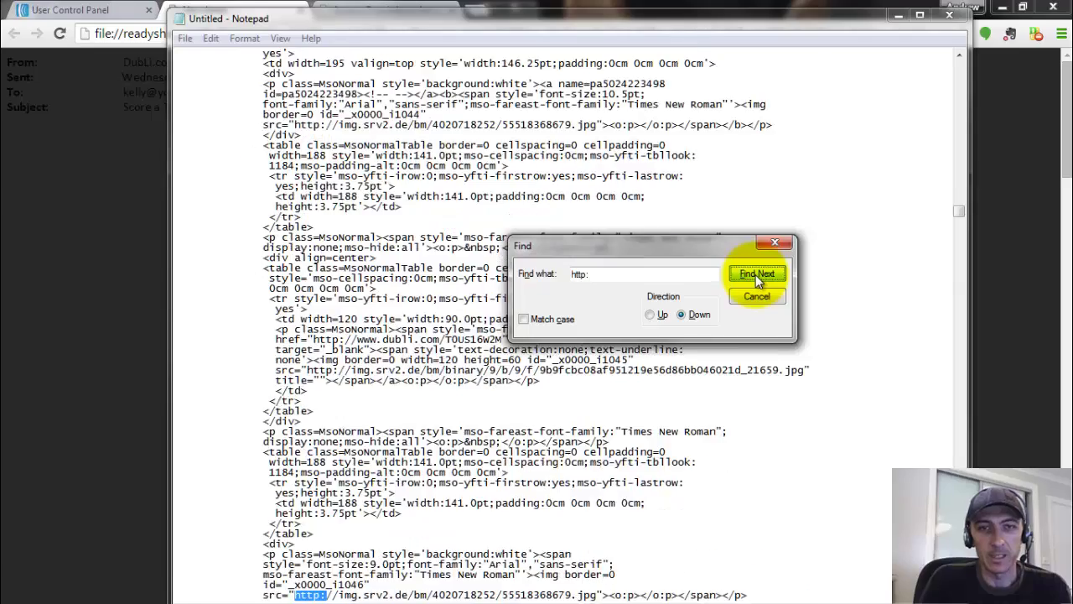
click(756, 274)
click(755, 274)
click(756, 274)
click(755, 274)
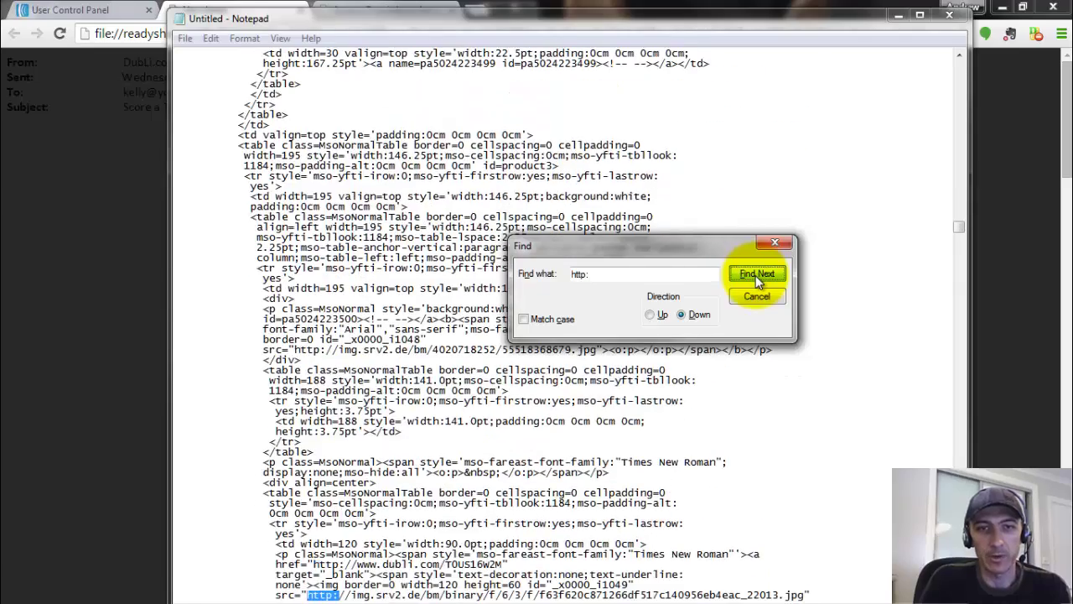
click(755, 275)
click(755, 275)
click(756, 275)
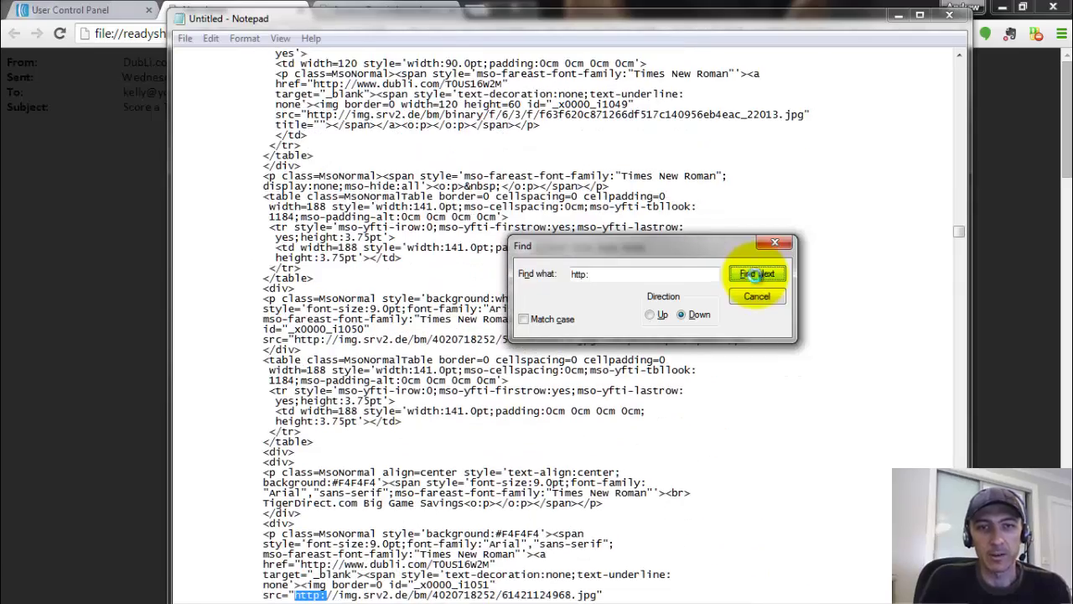
click(755, 275)
click(755, 275)
click(755, 275)
click(755, 274)
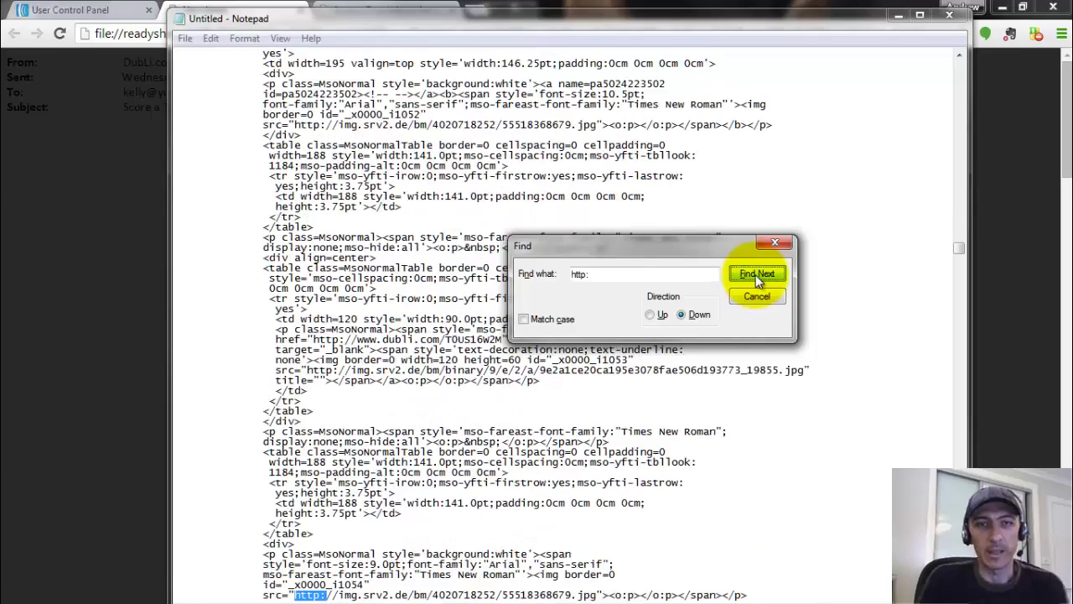
click(756, 275)
click(755, 275)
click(756, 275)
click(756, 275)
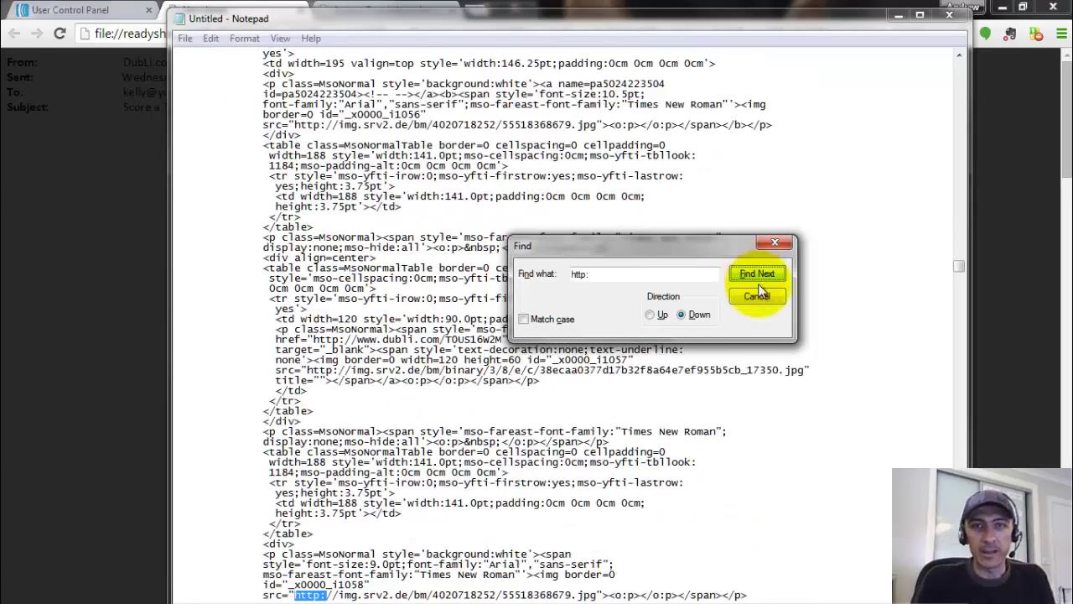
click(759, 297)
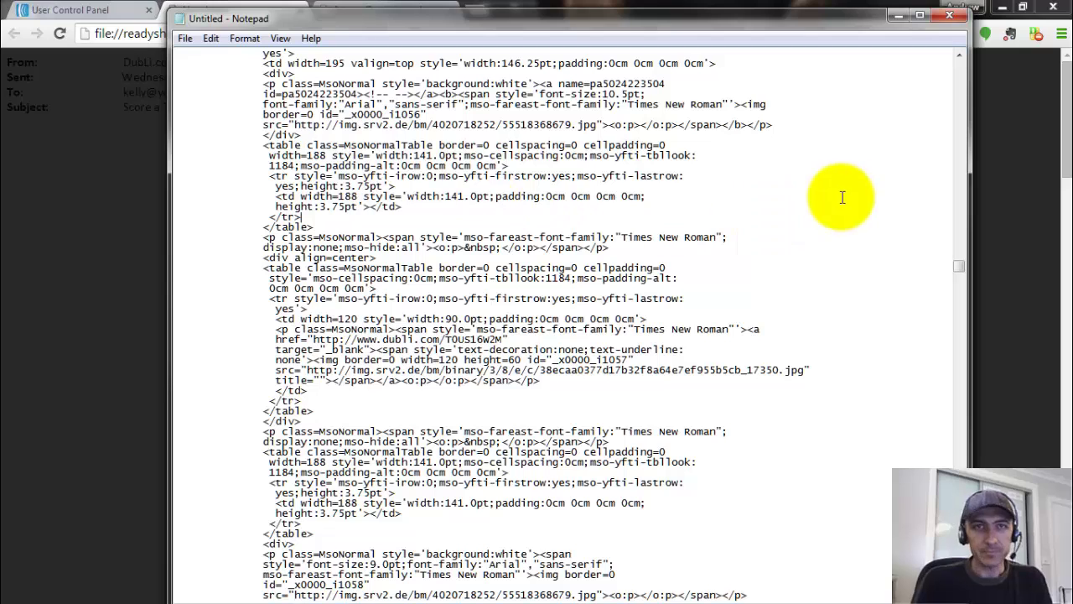
- Minimise Notepad and close the Newsletter and page-source tabs
click(898, 15)
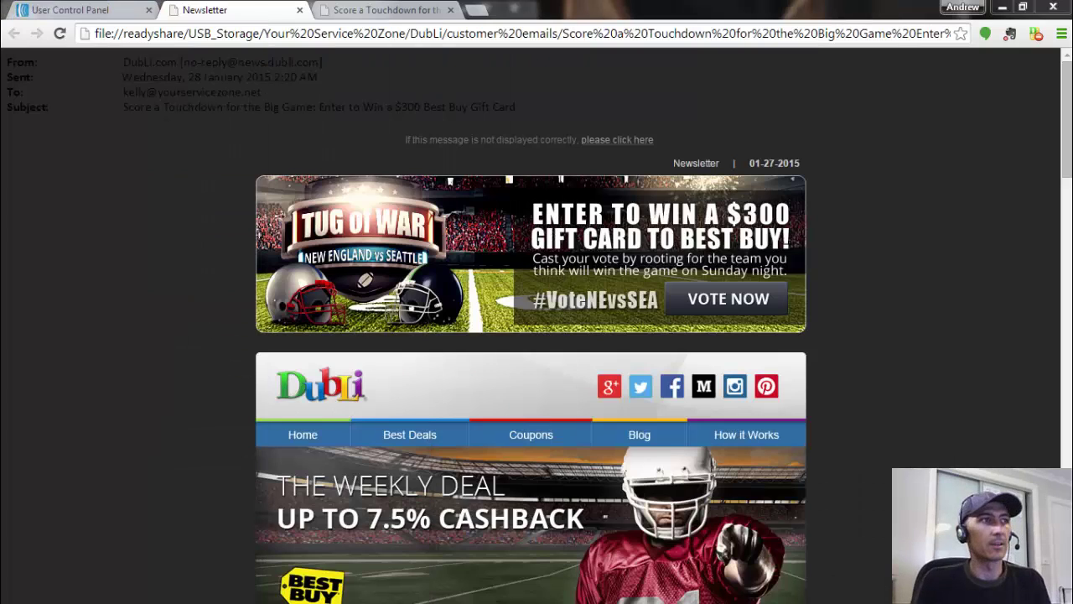
click(300, 11)
click(300, 10)
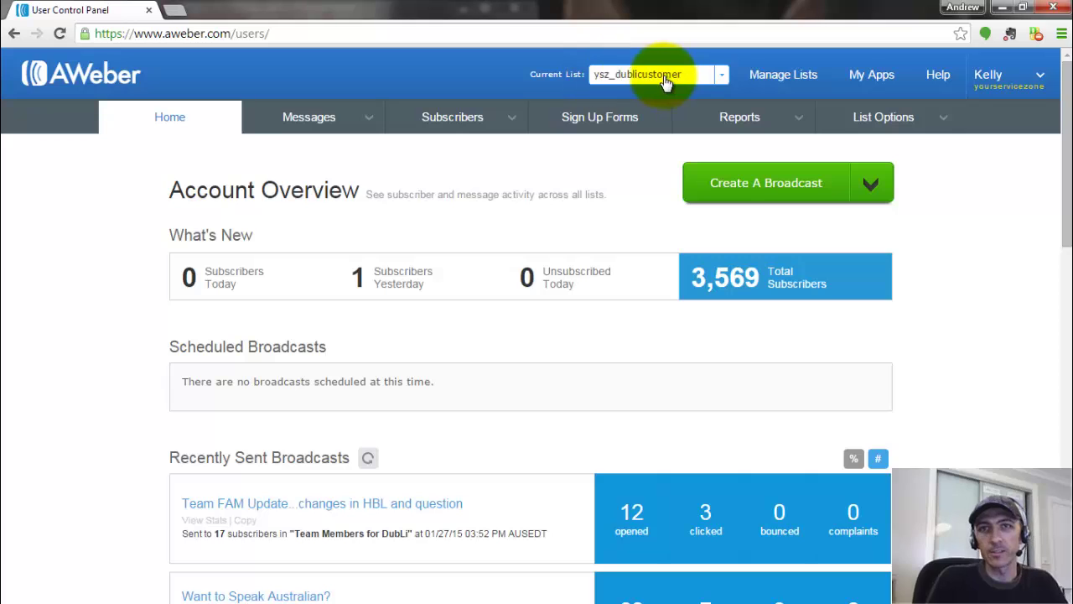
- Create a Code Your Own HTML broadcast for the ysz_dublicustomer list
click(869, 184)
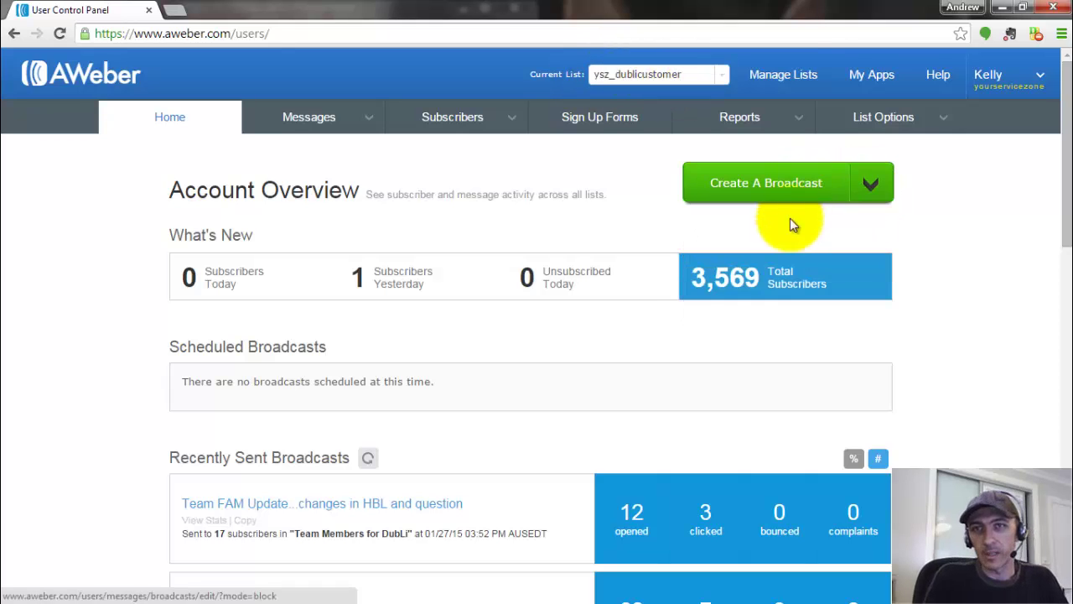
click(870, 184)
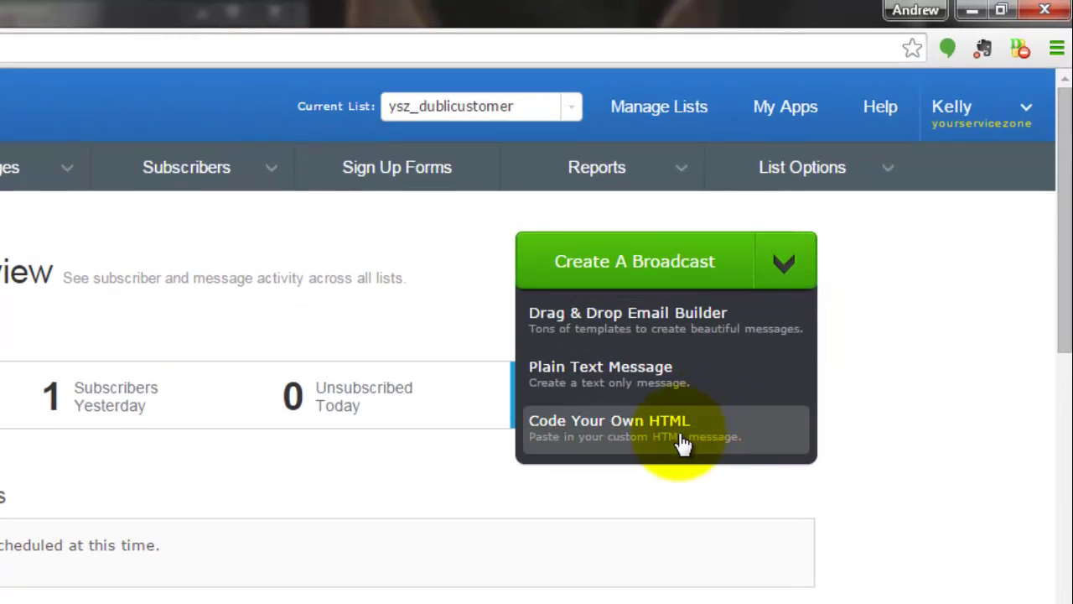
click(680, 438)
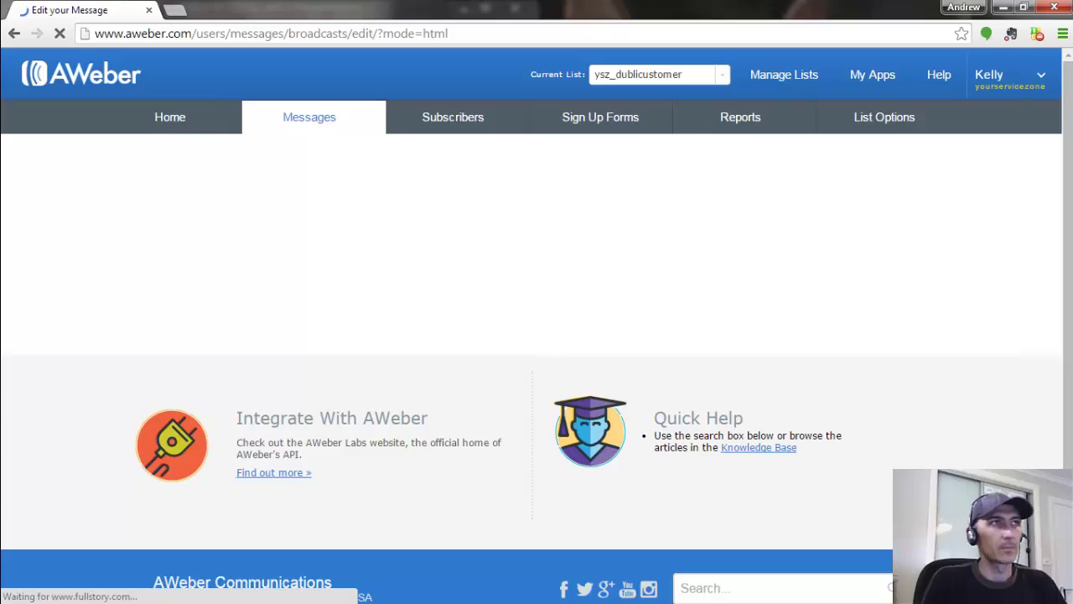
- Select all of the edited newsletter HTML in Notepad
key(alt+Tab)
drag(935, 67, 775, 74)
key(ctrl+a)
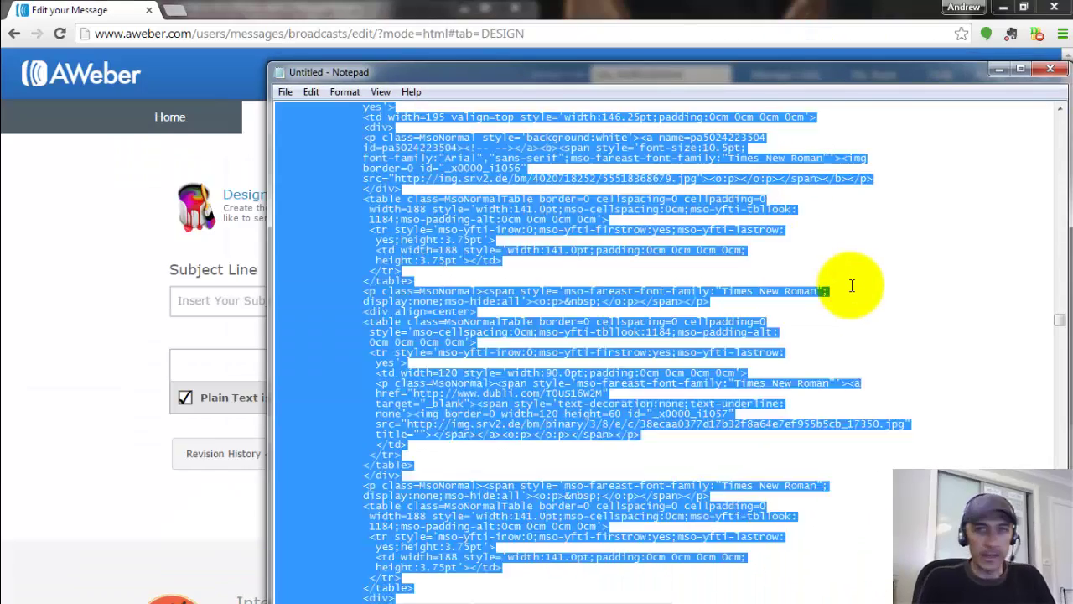
scroll(851, 285, down, 10)
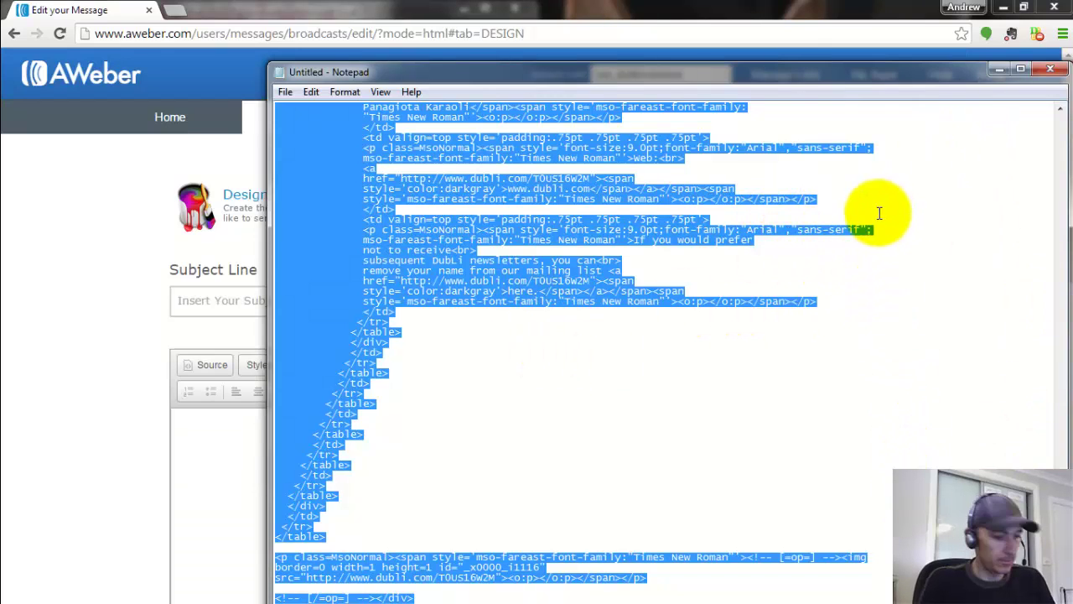
- Replace AWeber's default placeholder source with the pasted 5,168-line newsletter HTML
click(133, 197)
drag(269, 512, 454, 567)
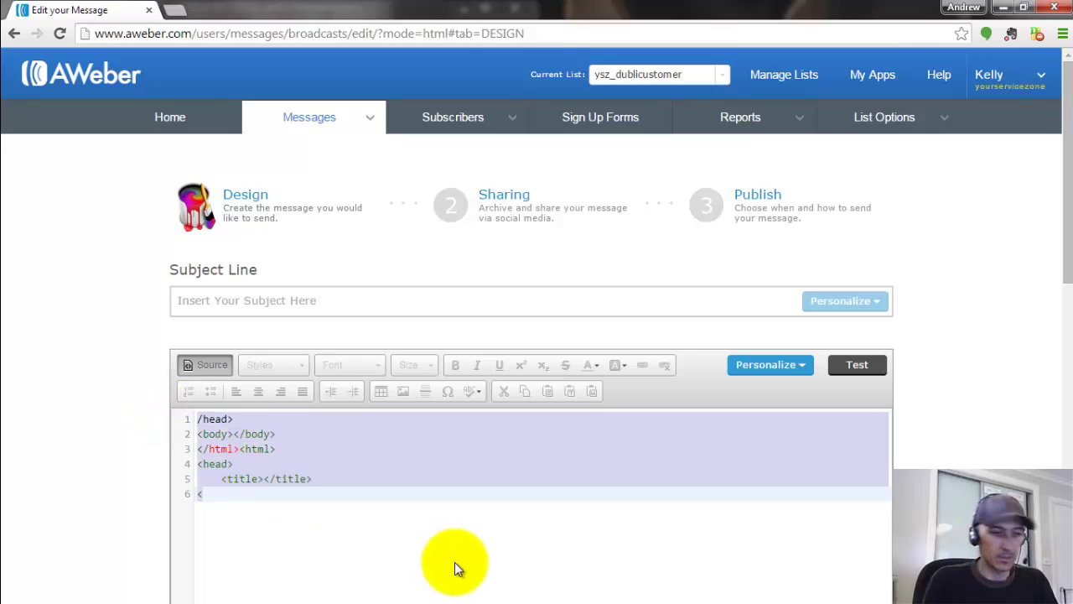
key(BackSpace)
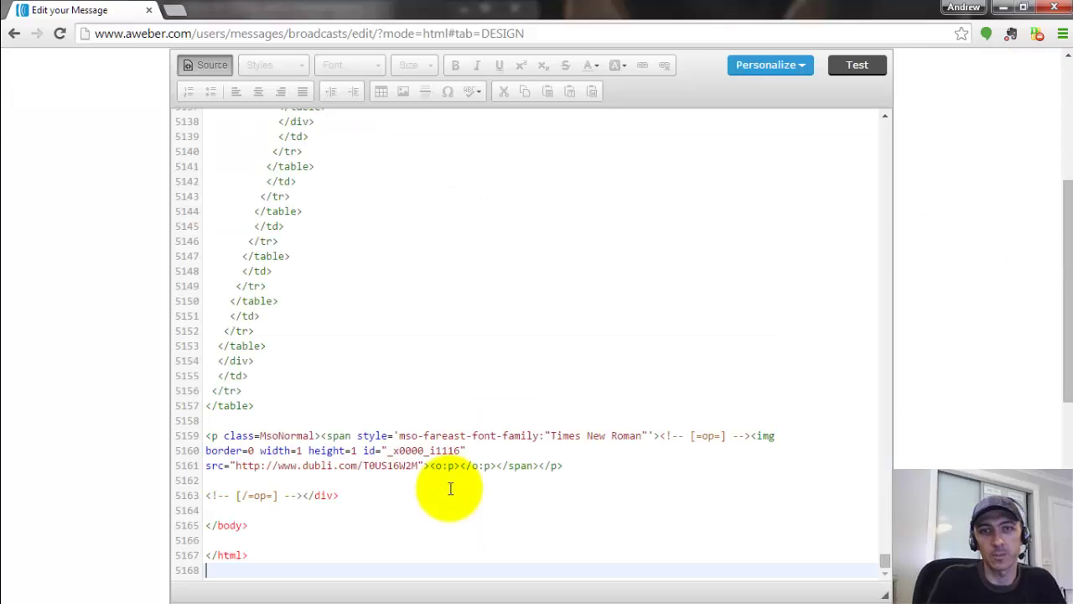
key(ctrl+v)
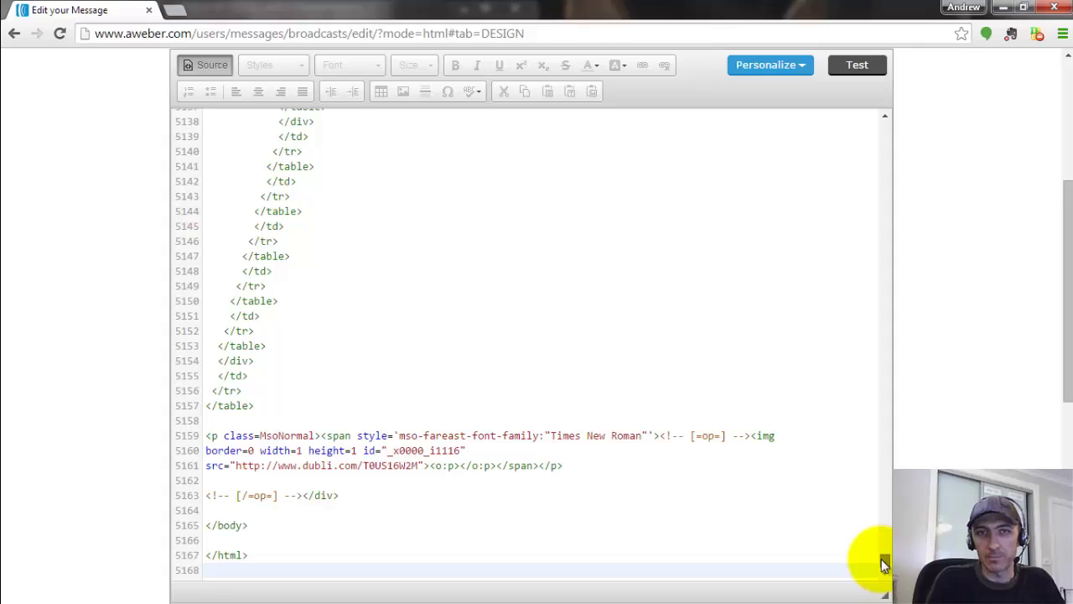
drag(885, 563, 886, 366)
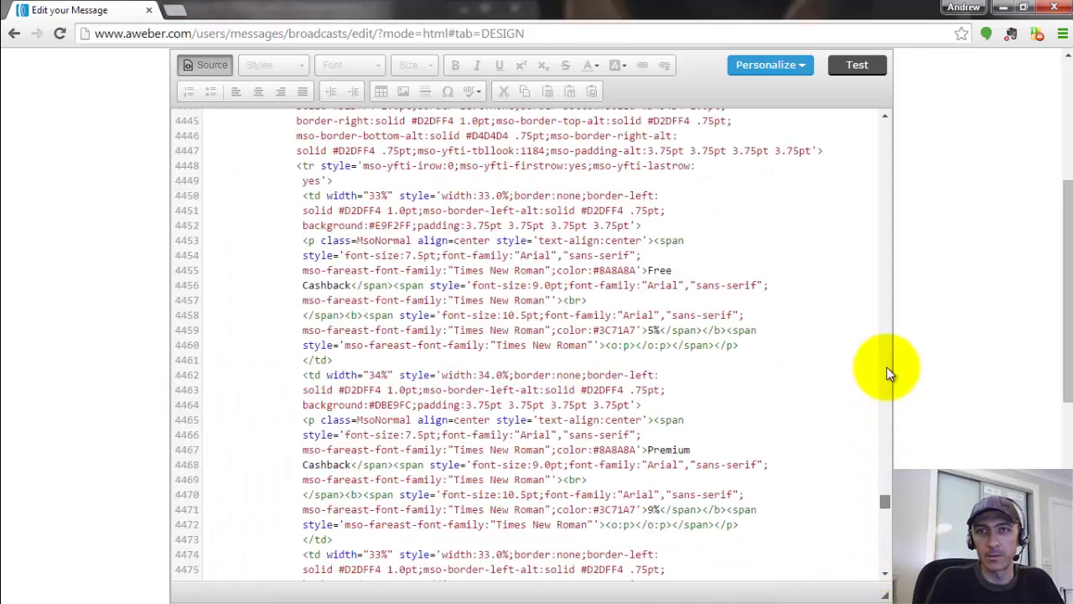
- Paste 'Score a Touchdown for the Big Game: Enter to Win a $300 Best Buy Gift Card' as the subject
drag(887, 169, 885, 119)
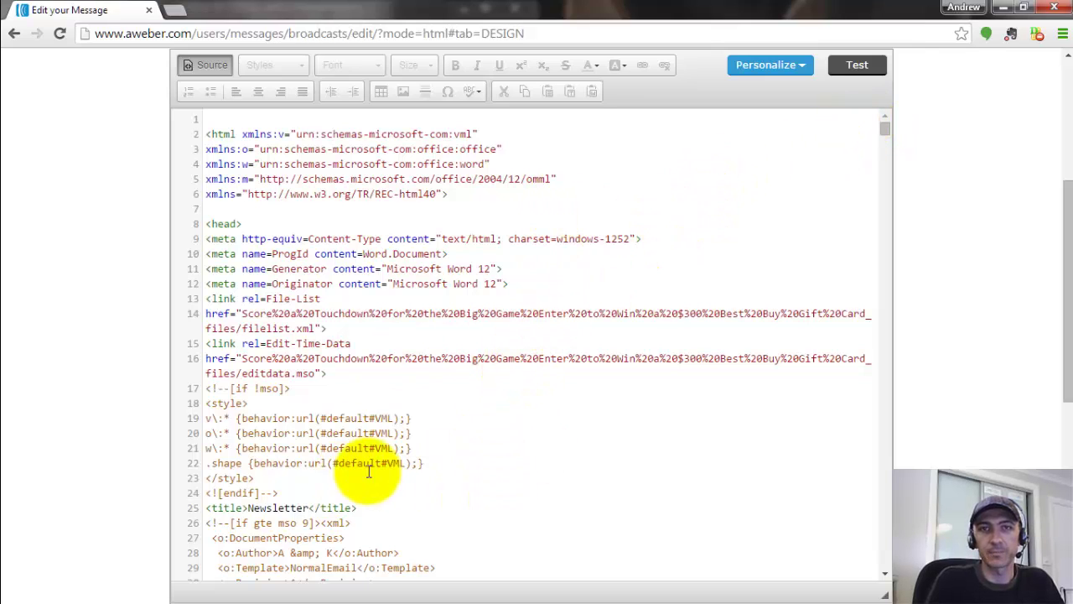
scroll(520, 348, up, 3)
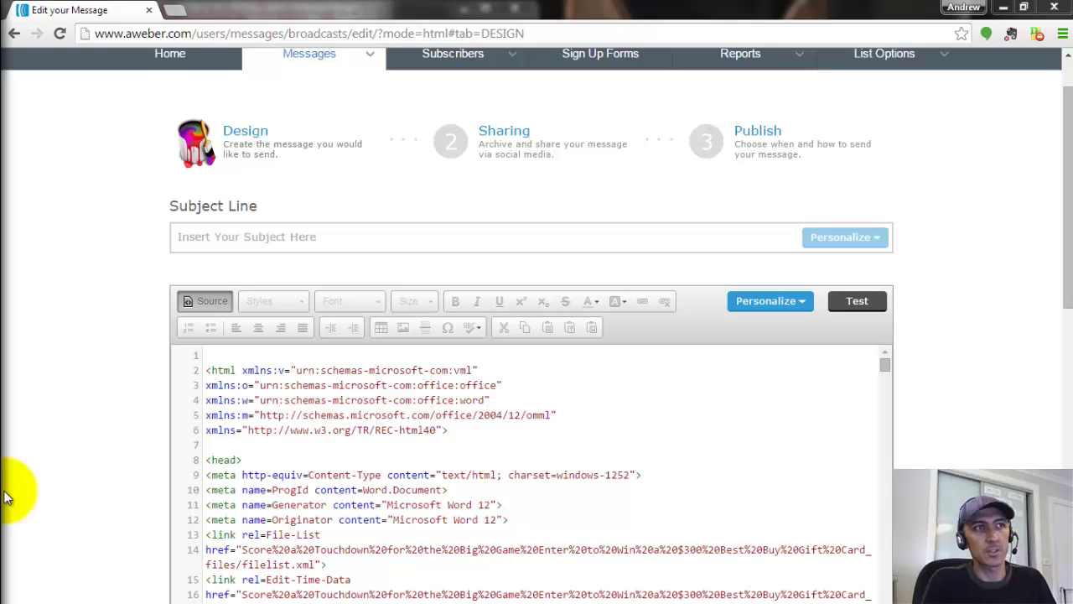
click(589, 239)
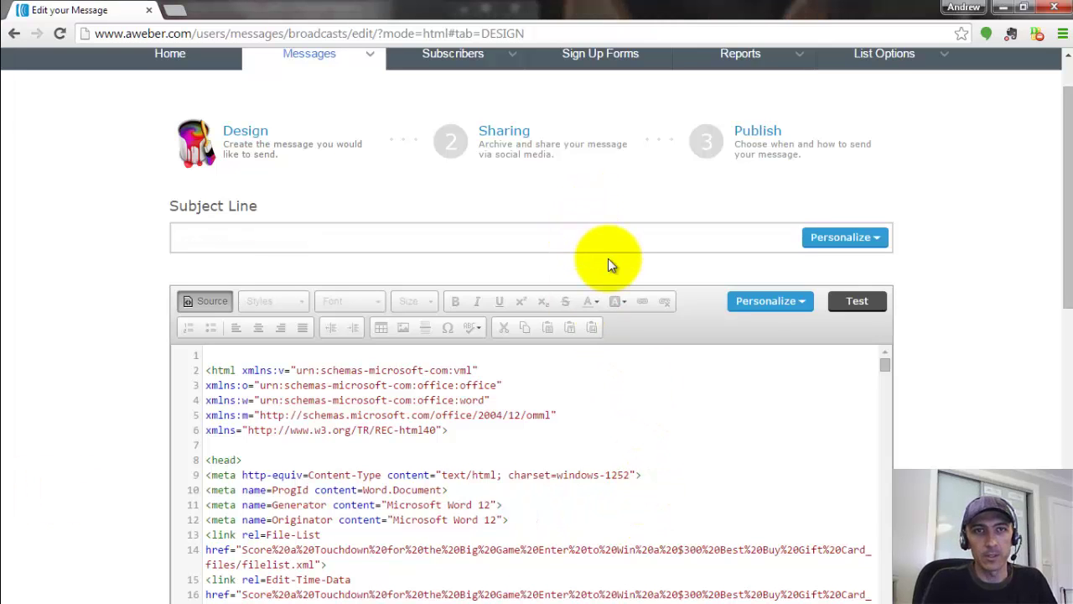
text(Score a Touchdown for the Big Game: Enter to Win a $300 Best Buy Gift Card)
scroll(608, 260, up, 1)
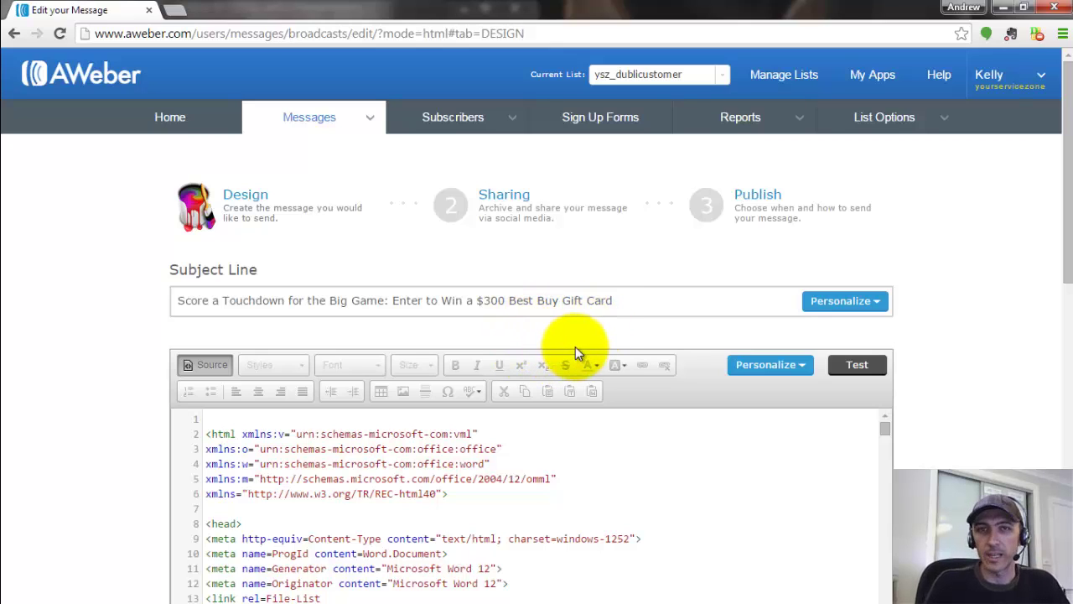
- Preview the rendered email from the Tug of War banner to the footer, then return to the top
click(857, 368)
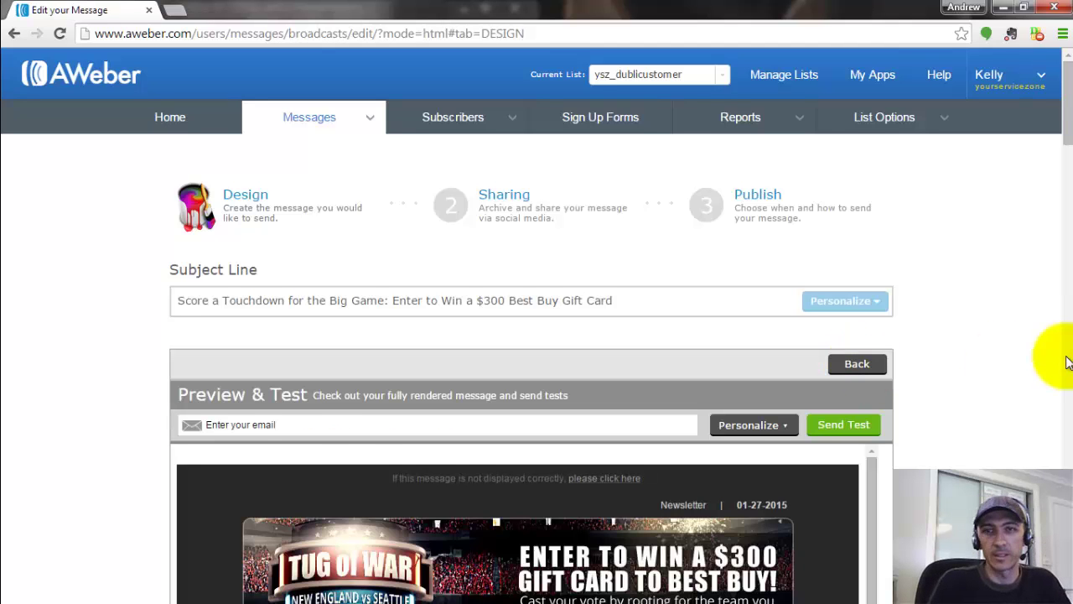
scroll(1067, 362, down, 4)
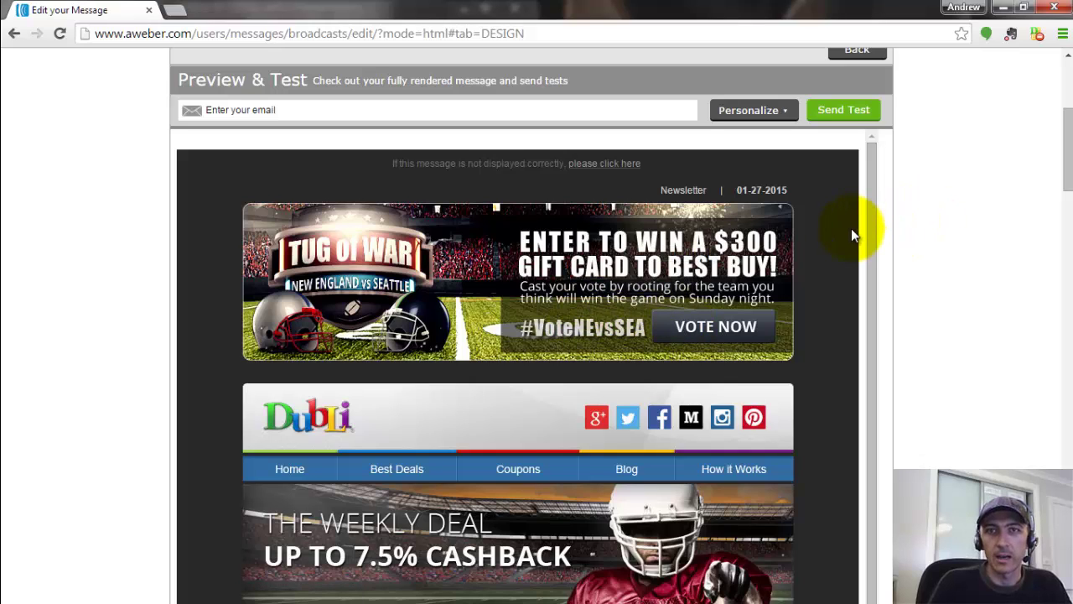
scroll(851, 232, down, 1)
scroll(845, 230, down, 1)
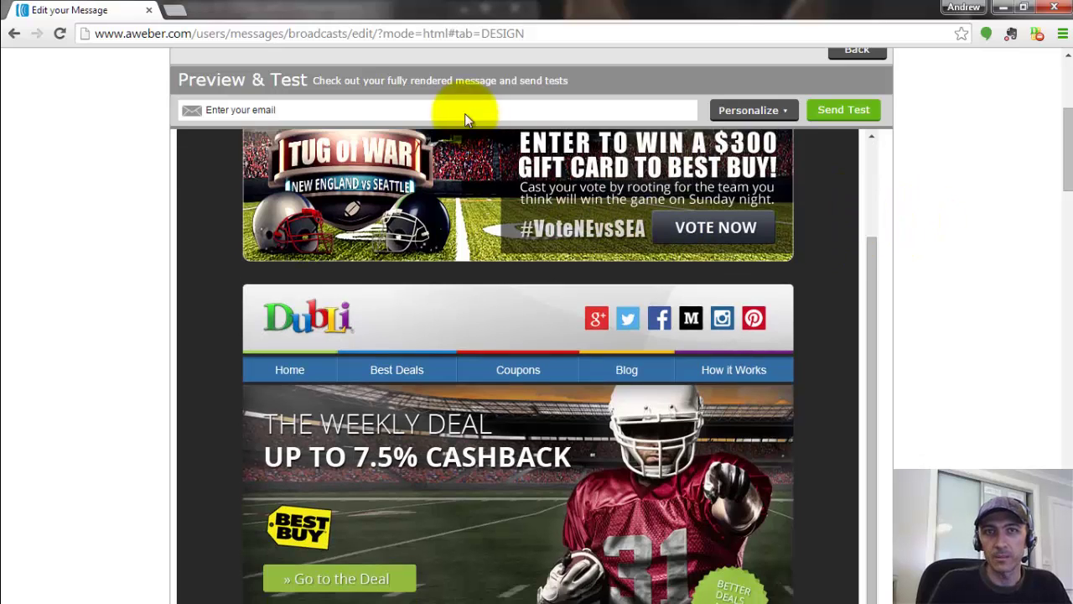
scroll(843, 219, down, 2)
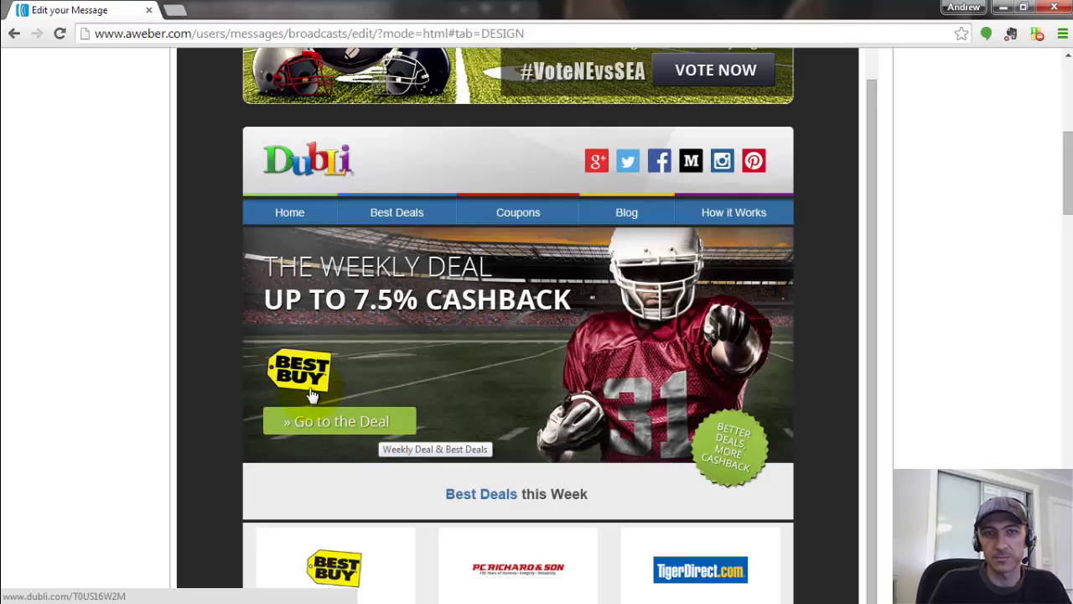
scroll(729, 402, down, 1)
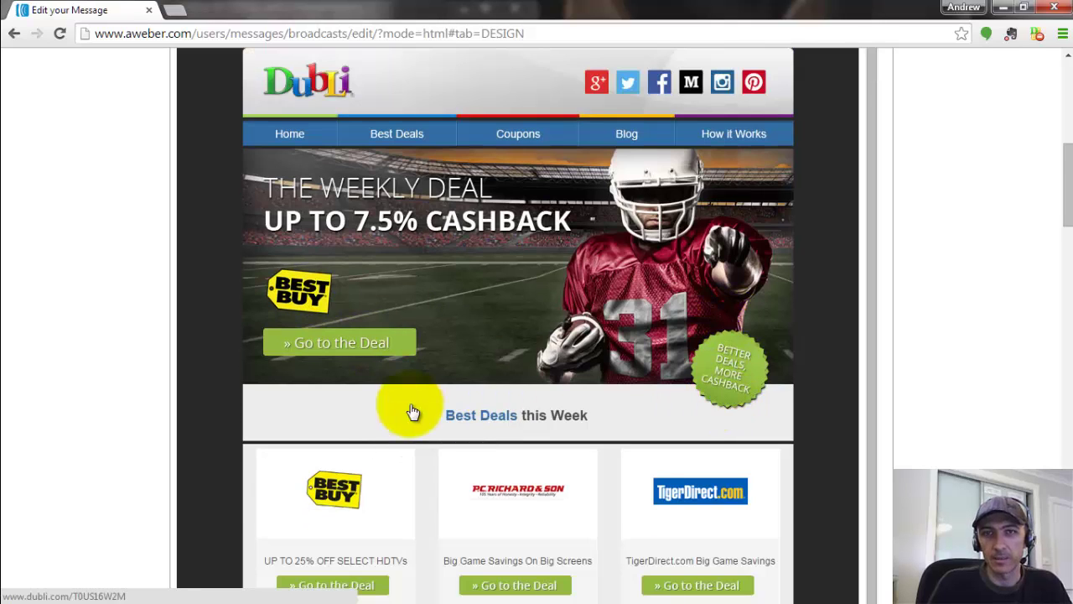
scroll(420, 415, down, 2)
scroll(474, 422, down, 12)
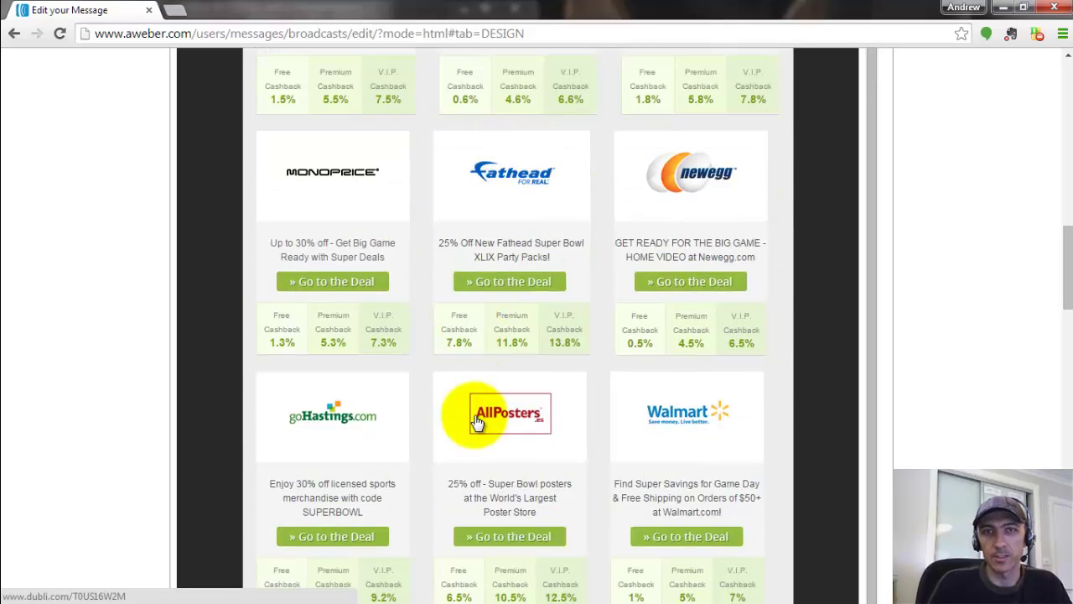
scroll(474, 417, down, 10)
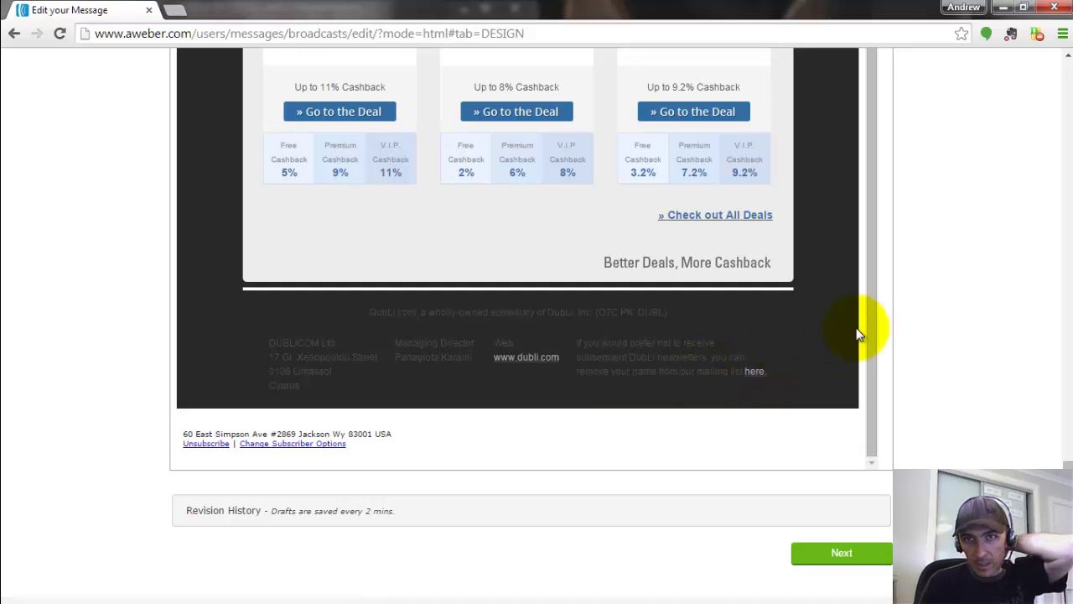
scroll(531, 308, up, 10)
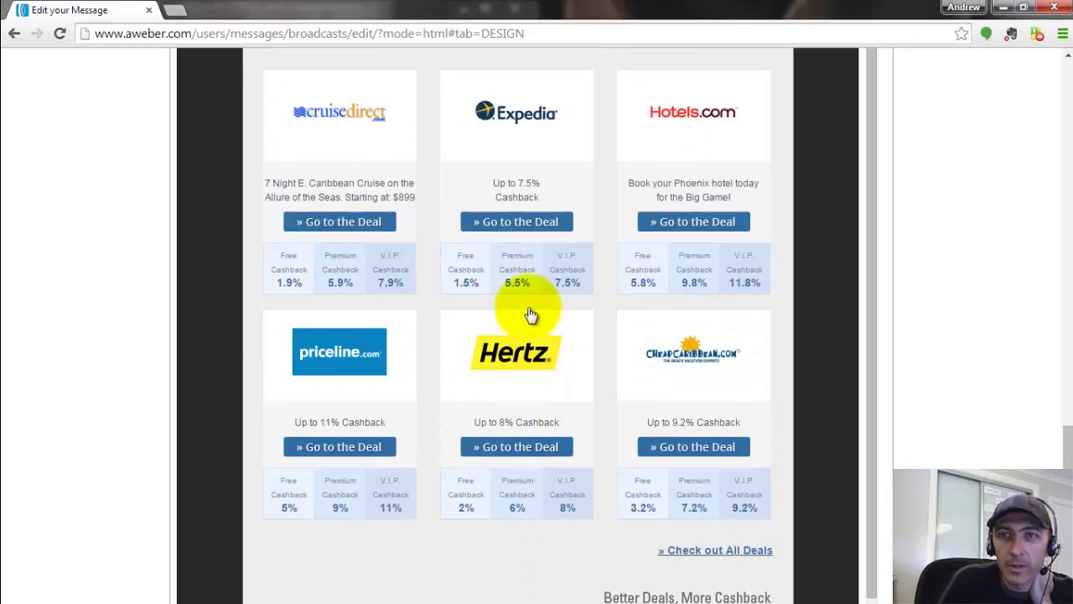
scroll(532, 315, up, 10)
scroll(939, 159, up, 10)
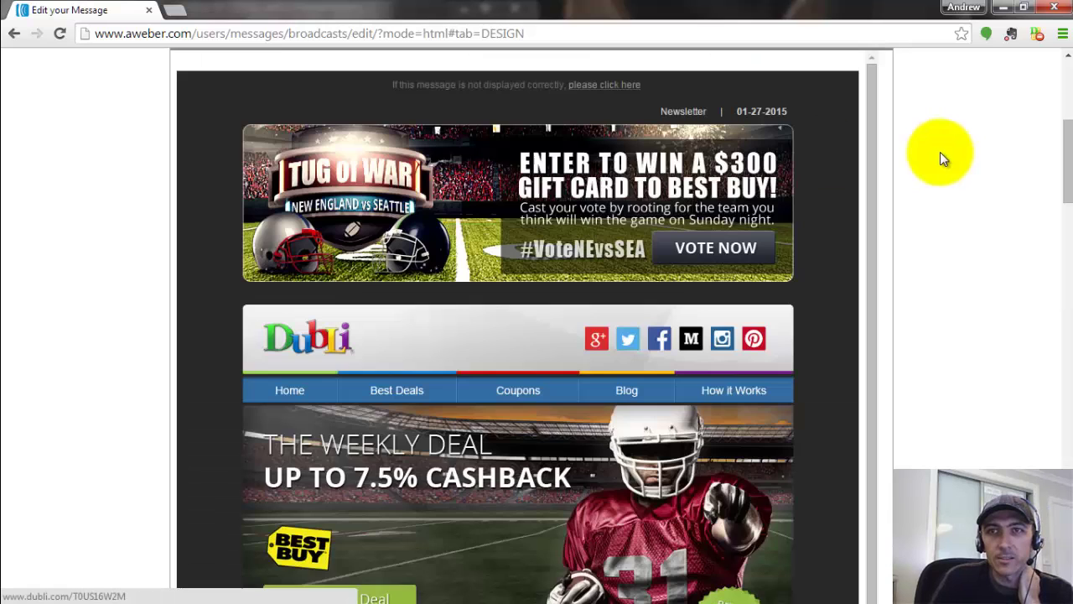
scroll(938, 152, up, 5)
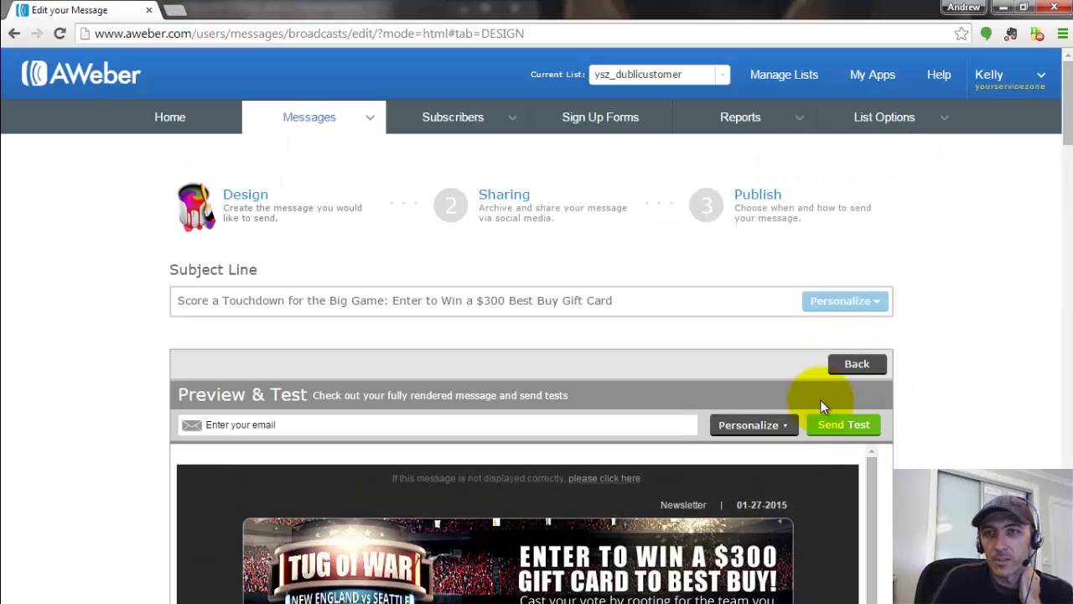
- Leave the preview, go to the Sharing step and post to the connected Twitter account
click(850, 366)
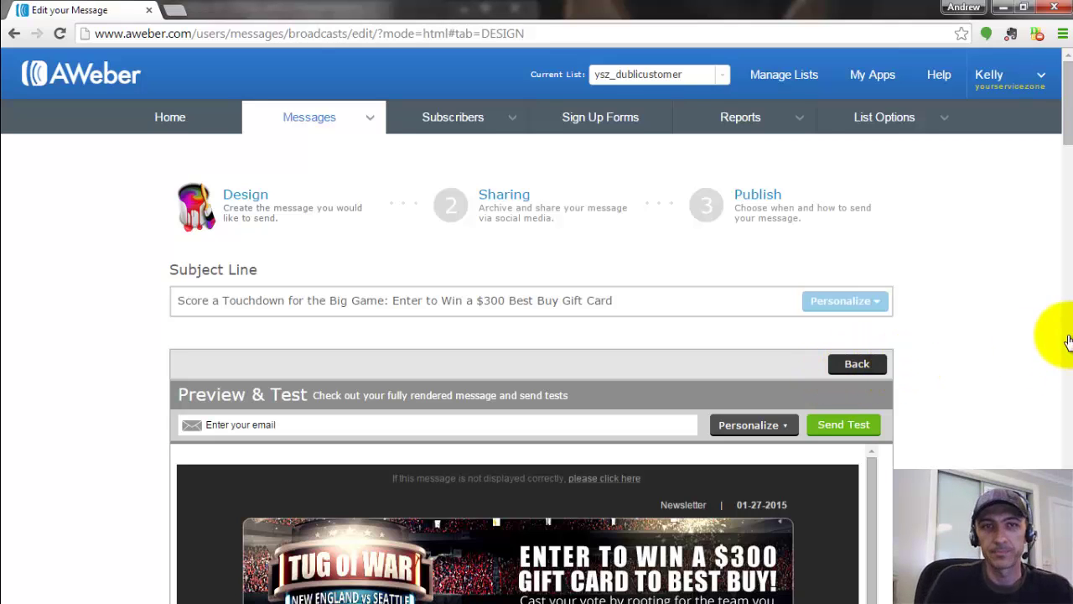
scroll(1007, 342, down, 5)
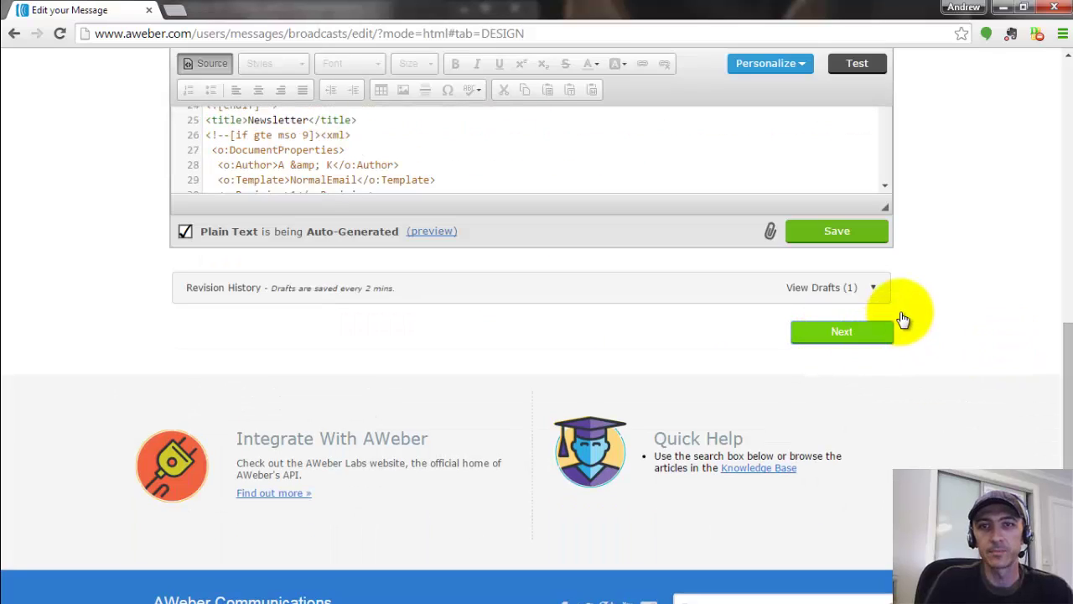
click(890, 331)
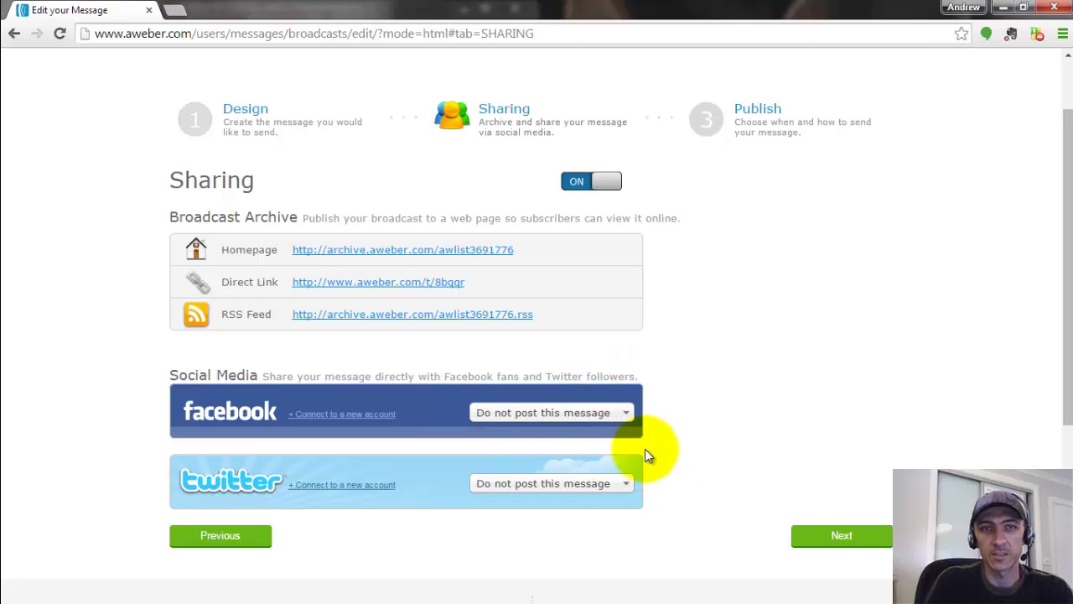
click(609, 487)
click(587, 521)
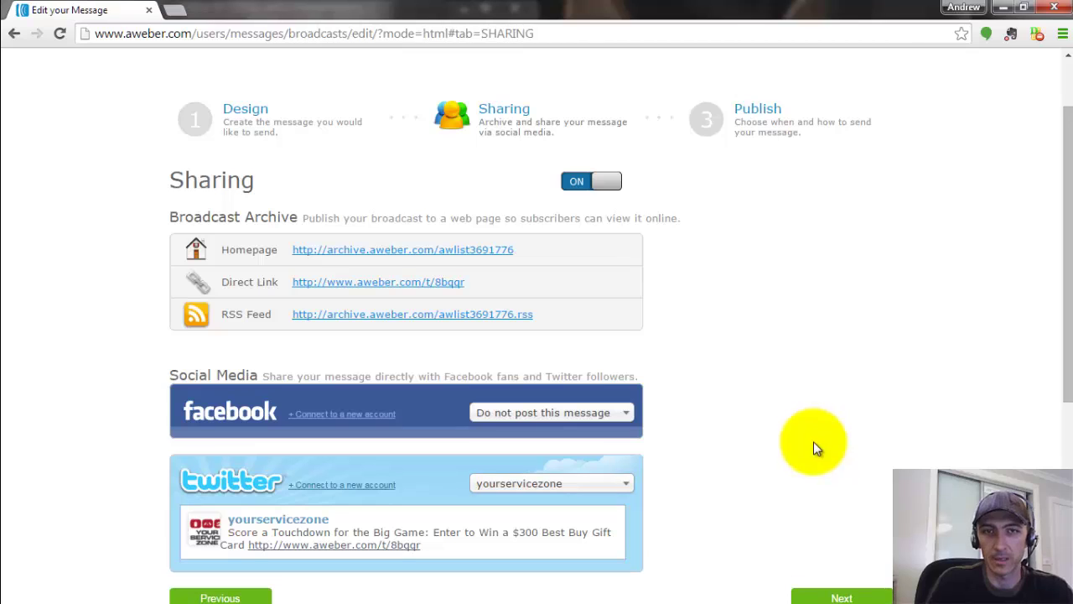
- Also post to the Facebook profile and continue to the Publish options
scroll(951, 434, down, 2)
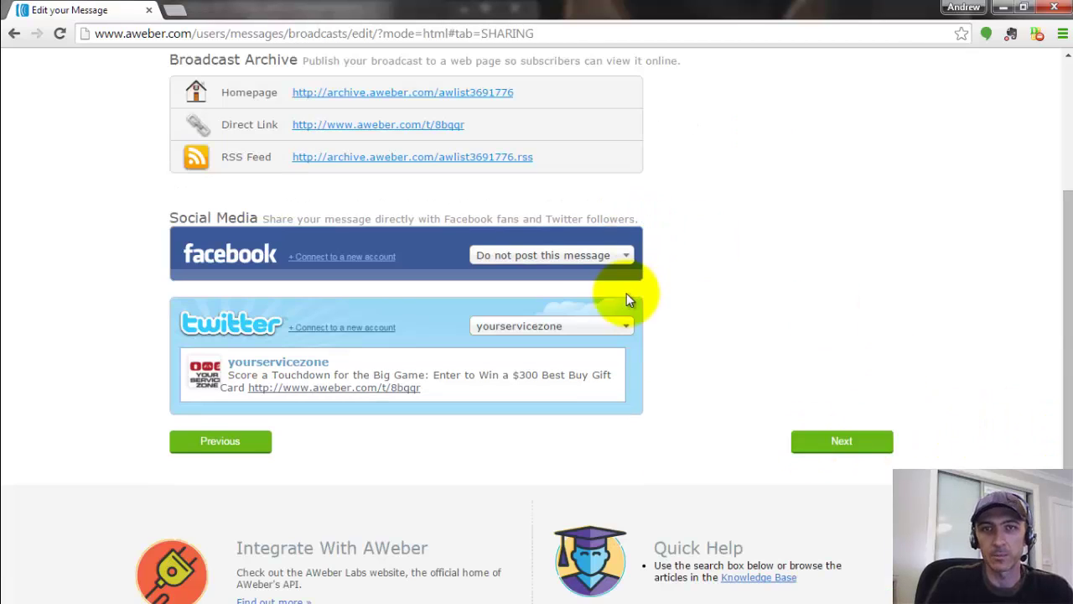
click(618, 255)
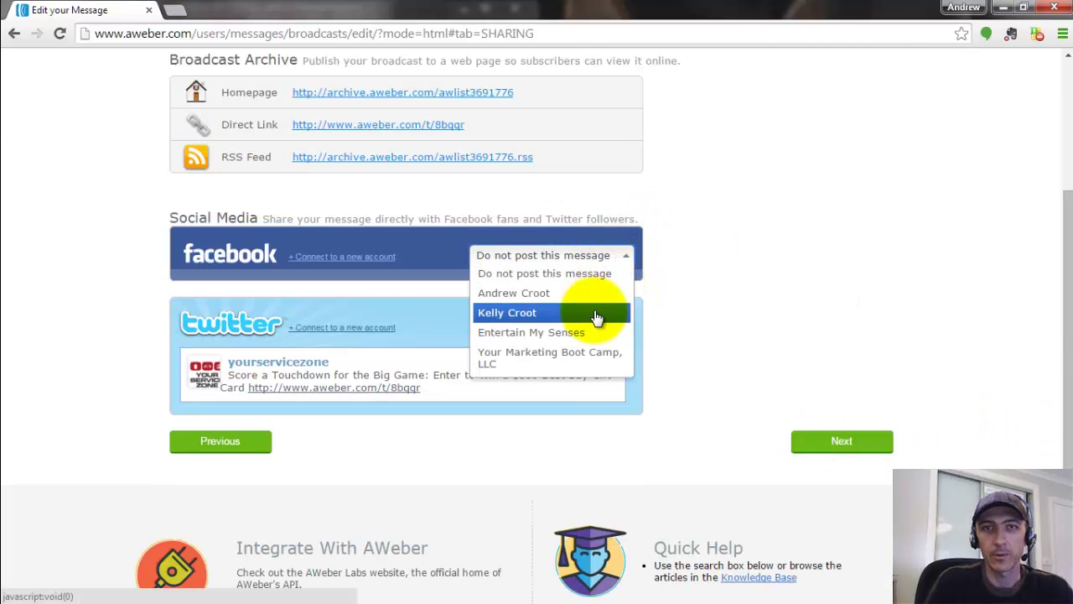
click(598, 311)
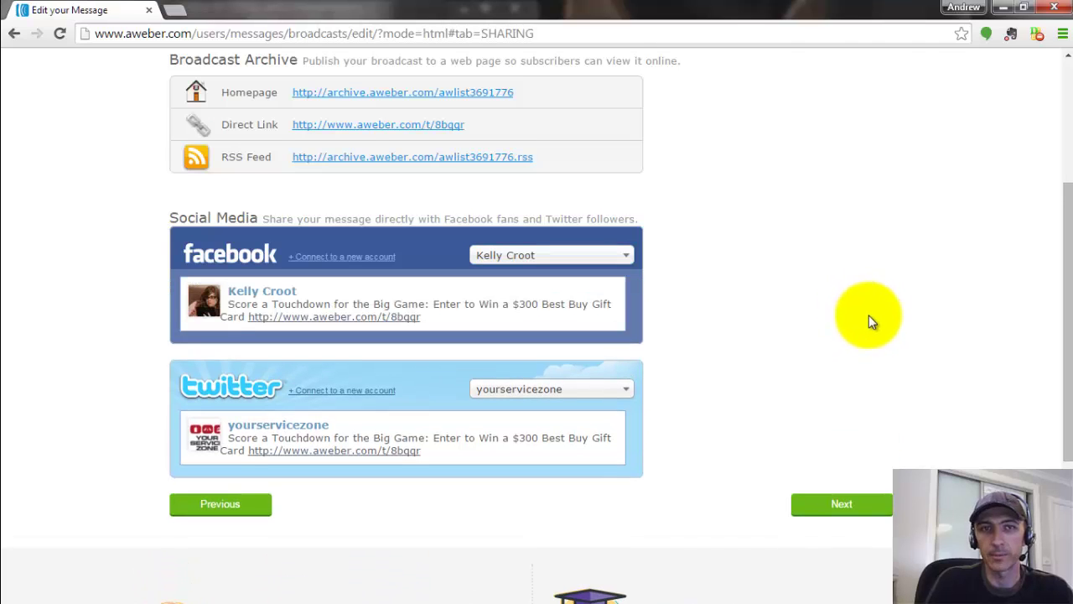
scroll(846, 369, down, 1)
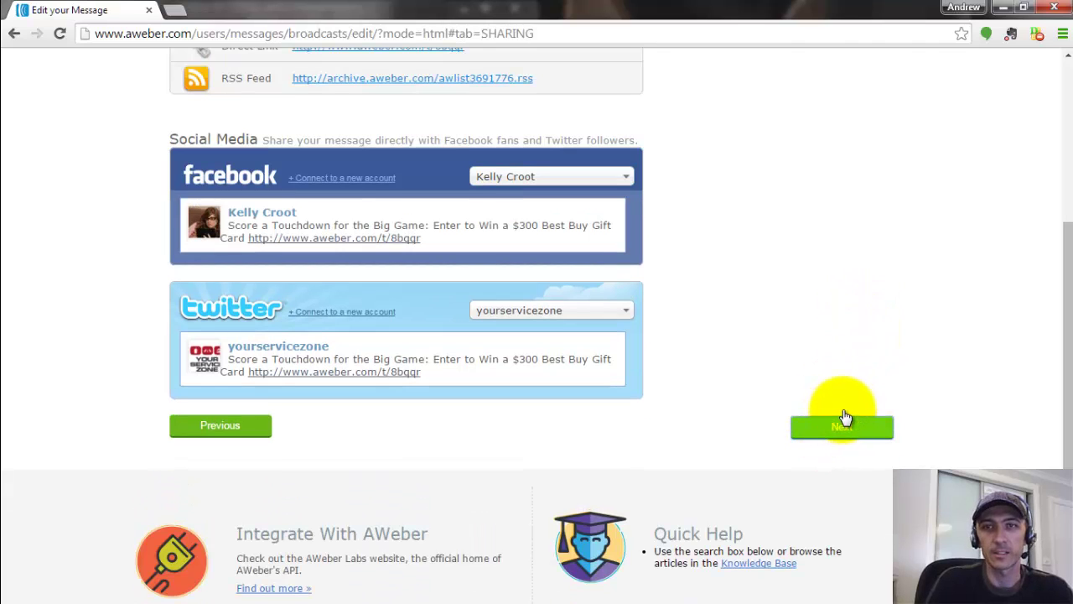
click(847, 424)
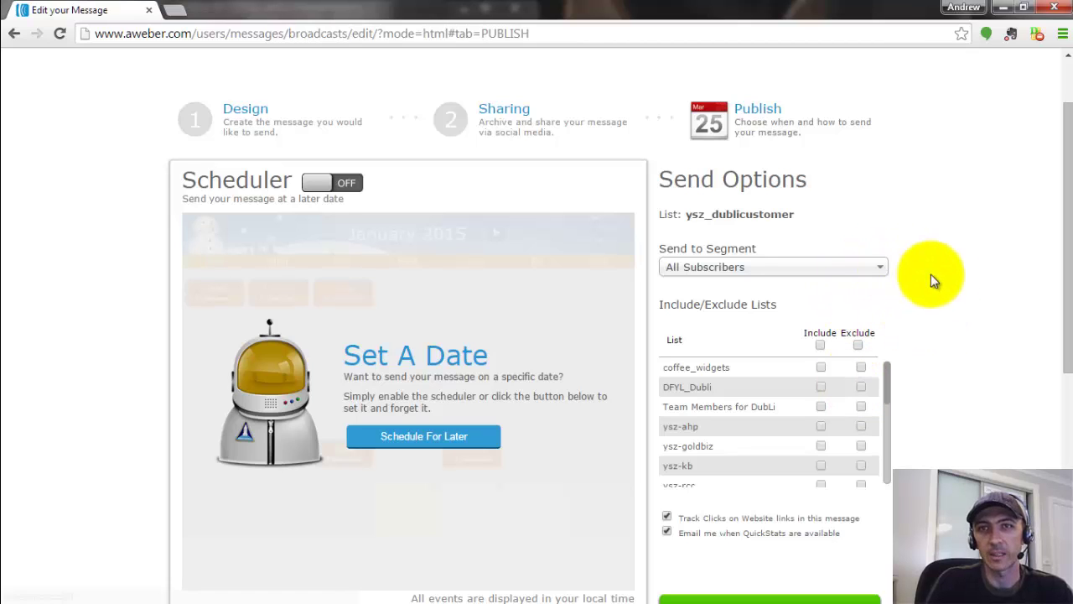
- Save the 'Score a Touchdown for the Big Game' broadcast as a draft
scroll(867, 221, down, 2)
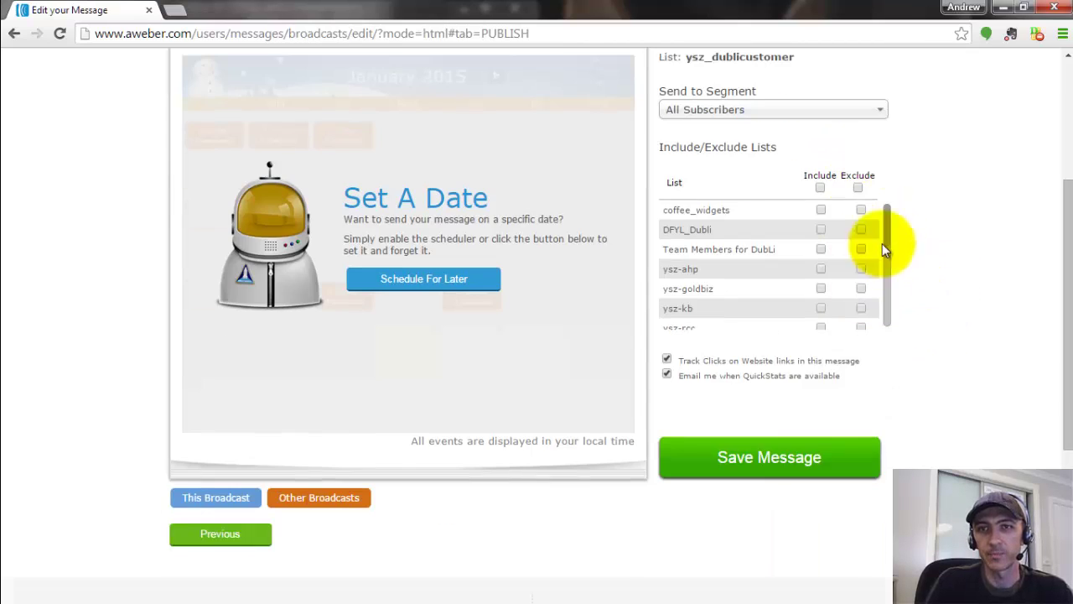
click(754, 468)
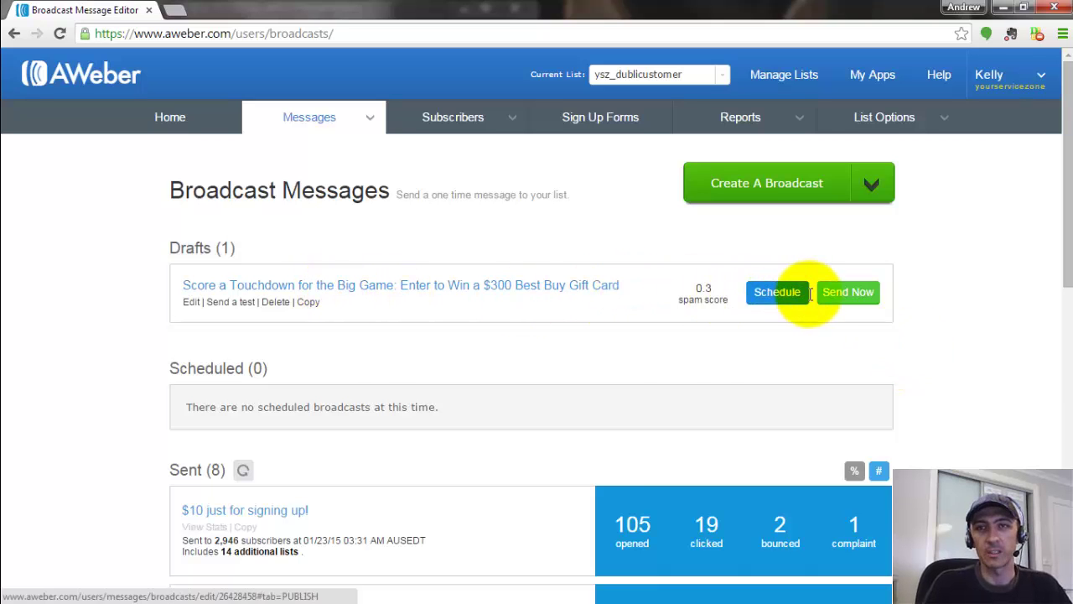
- Send the 'Score a Touchdown' draft now and confirm sending
click(853, 295)
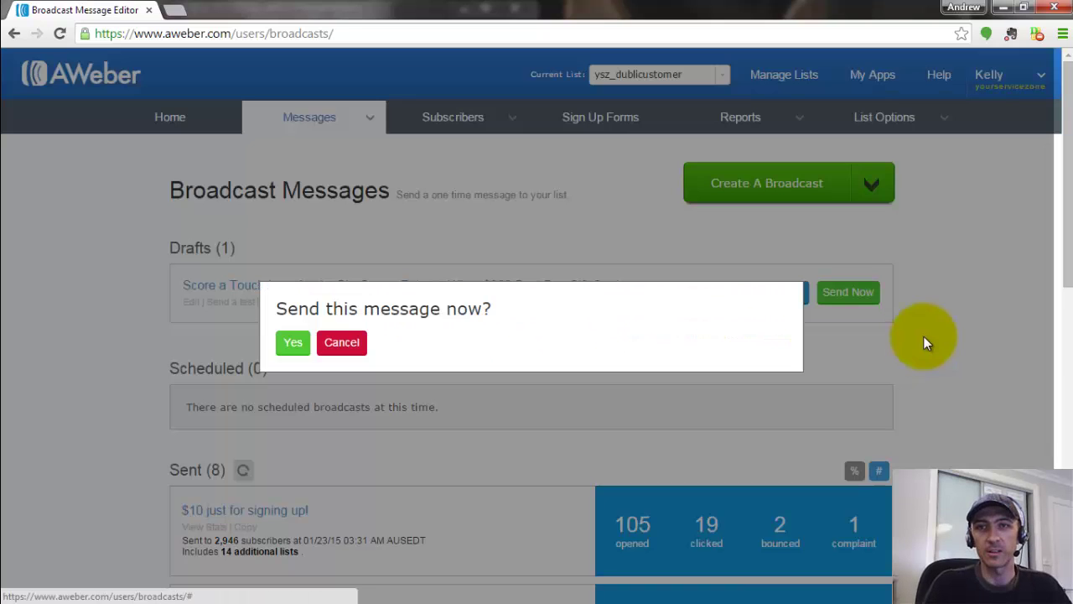
click(293, 342)
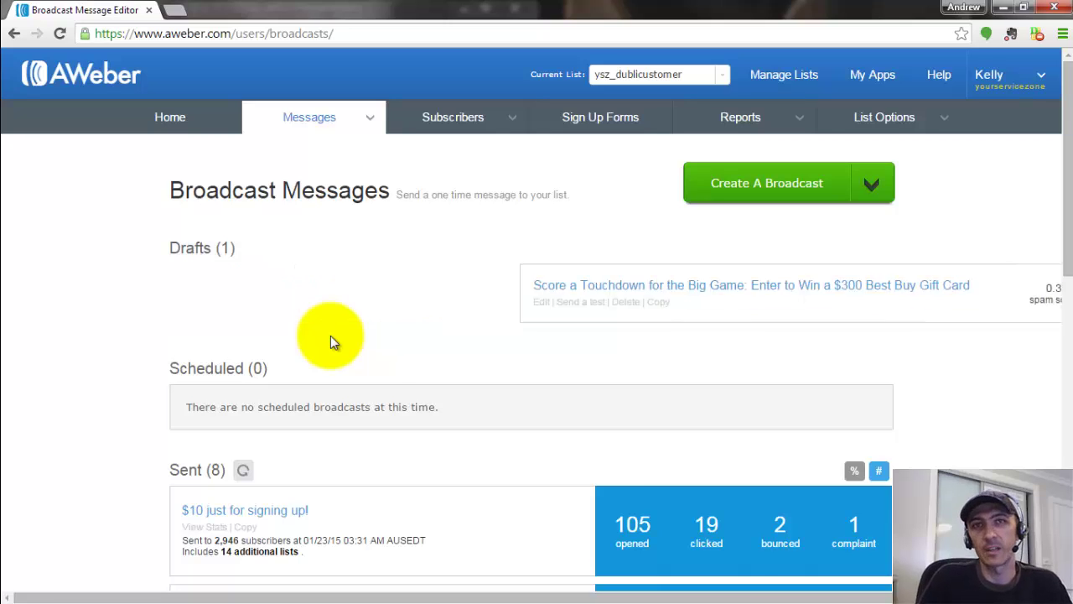